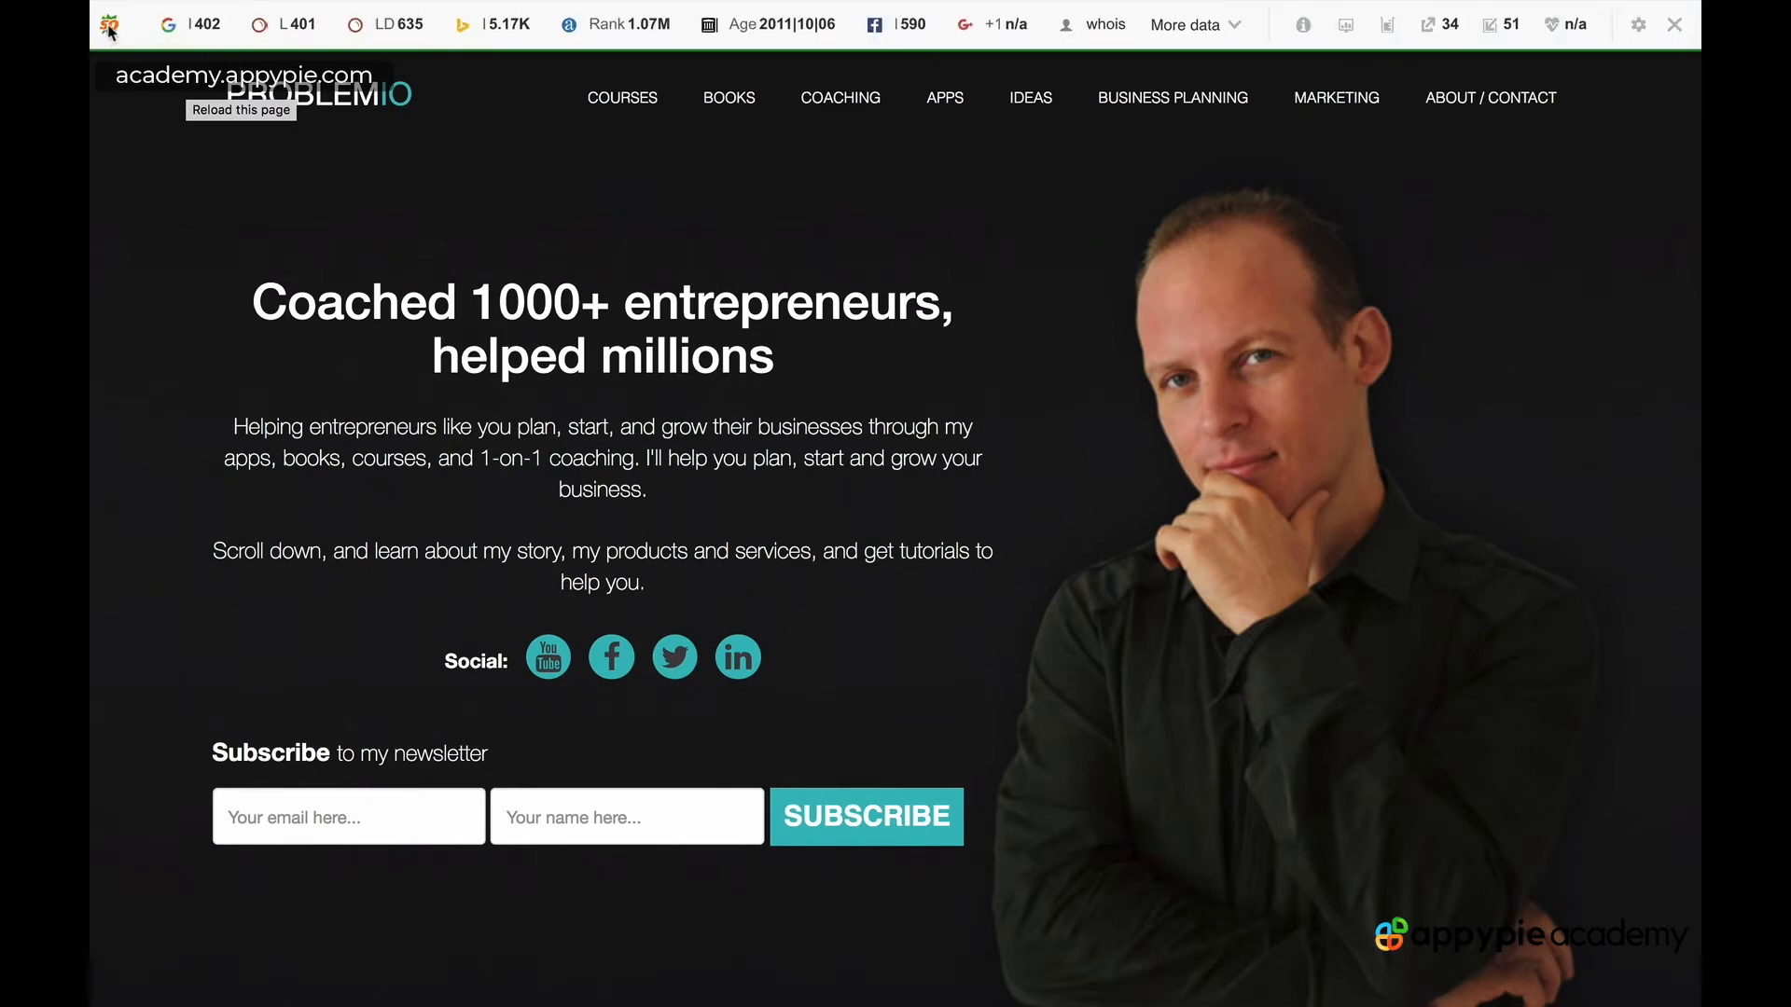
Enlarge the page and disable the Google +1, Pinterest Pin count and Alexa rank parameters in the SEObar settings
{"action": "key", "text": "super+equal"}
{"action": "key", "text": "super+equal"}
{"action": "key", "text": "super+equal"}
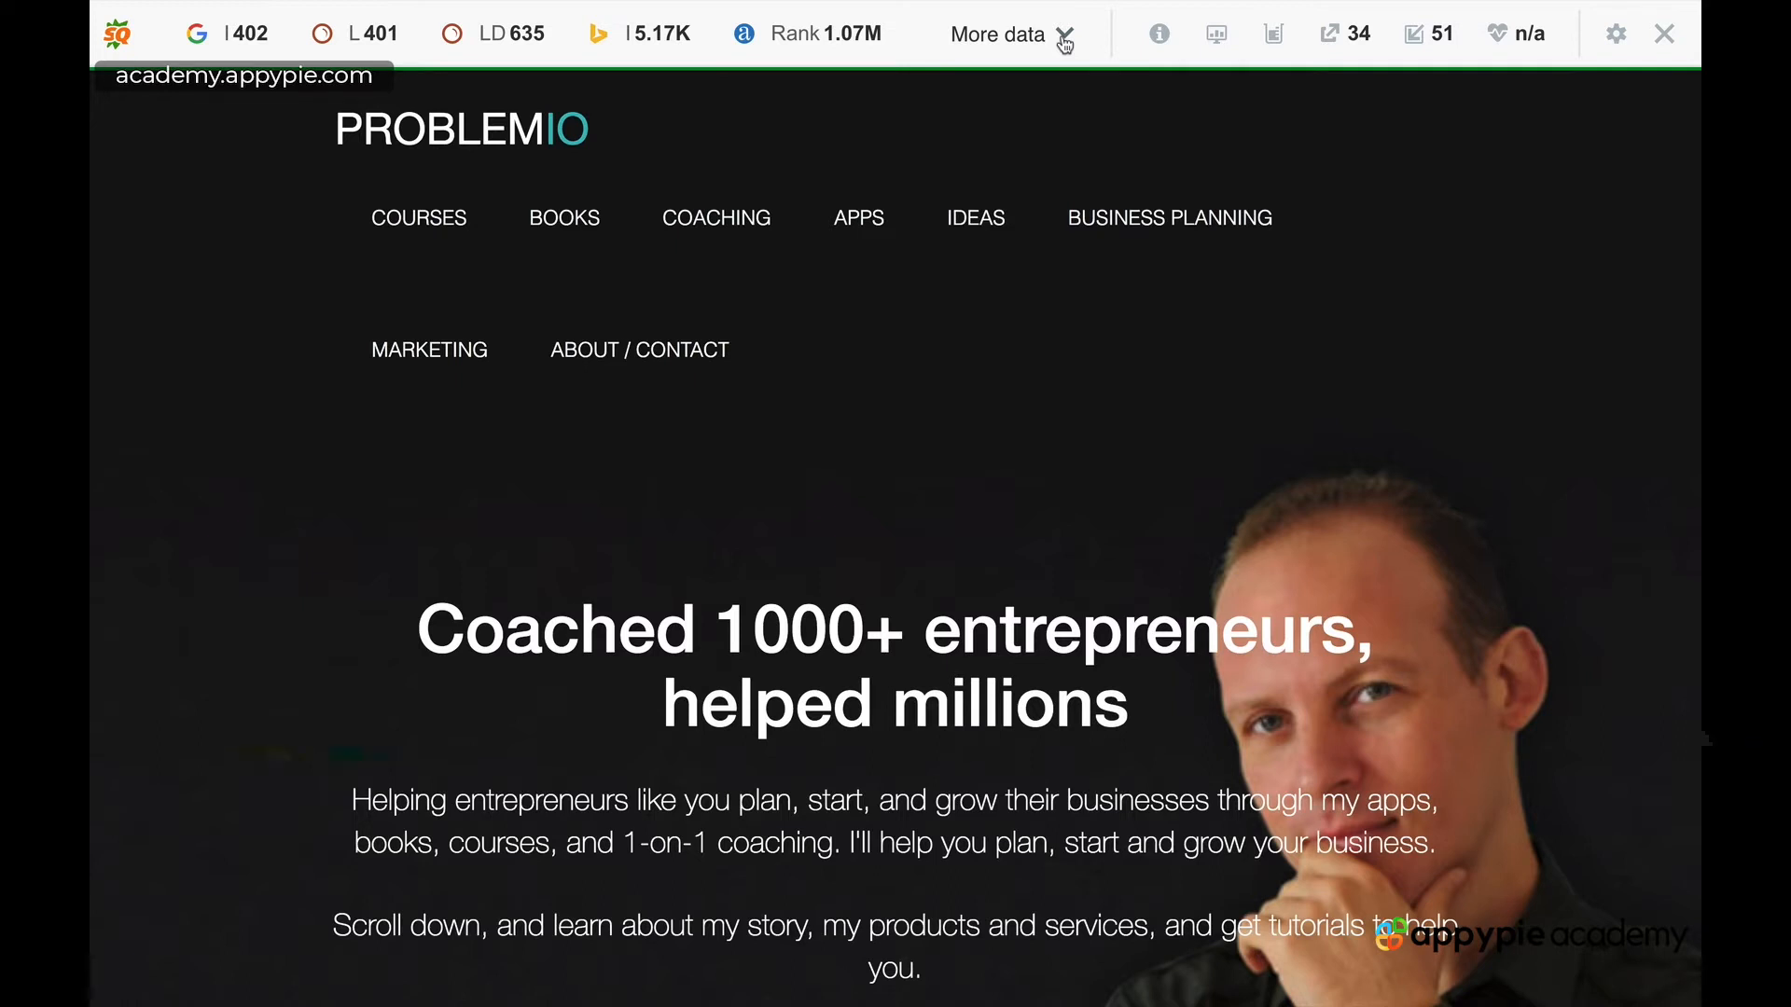
{"action": "left_click", "coordinate": [1617, 37]}
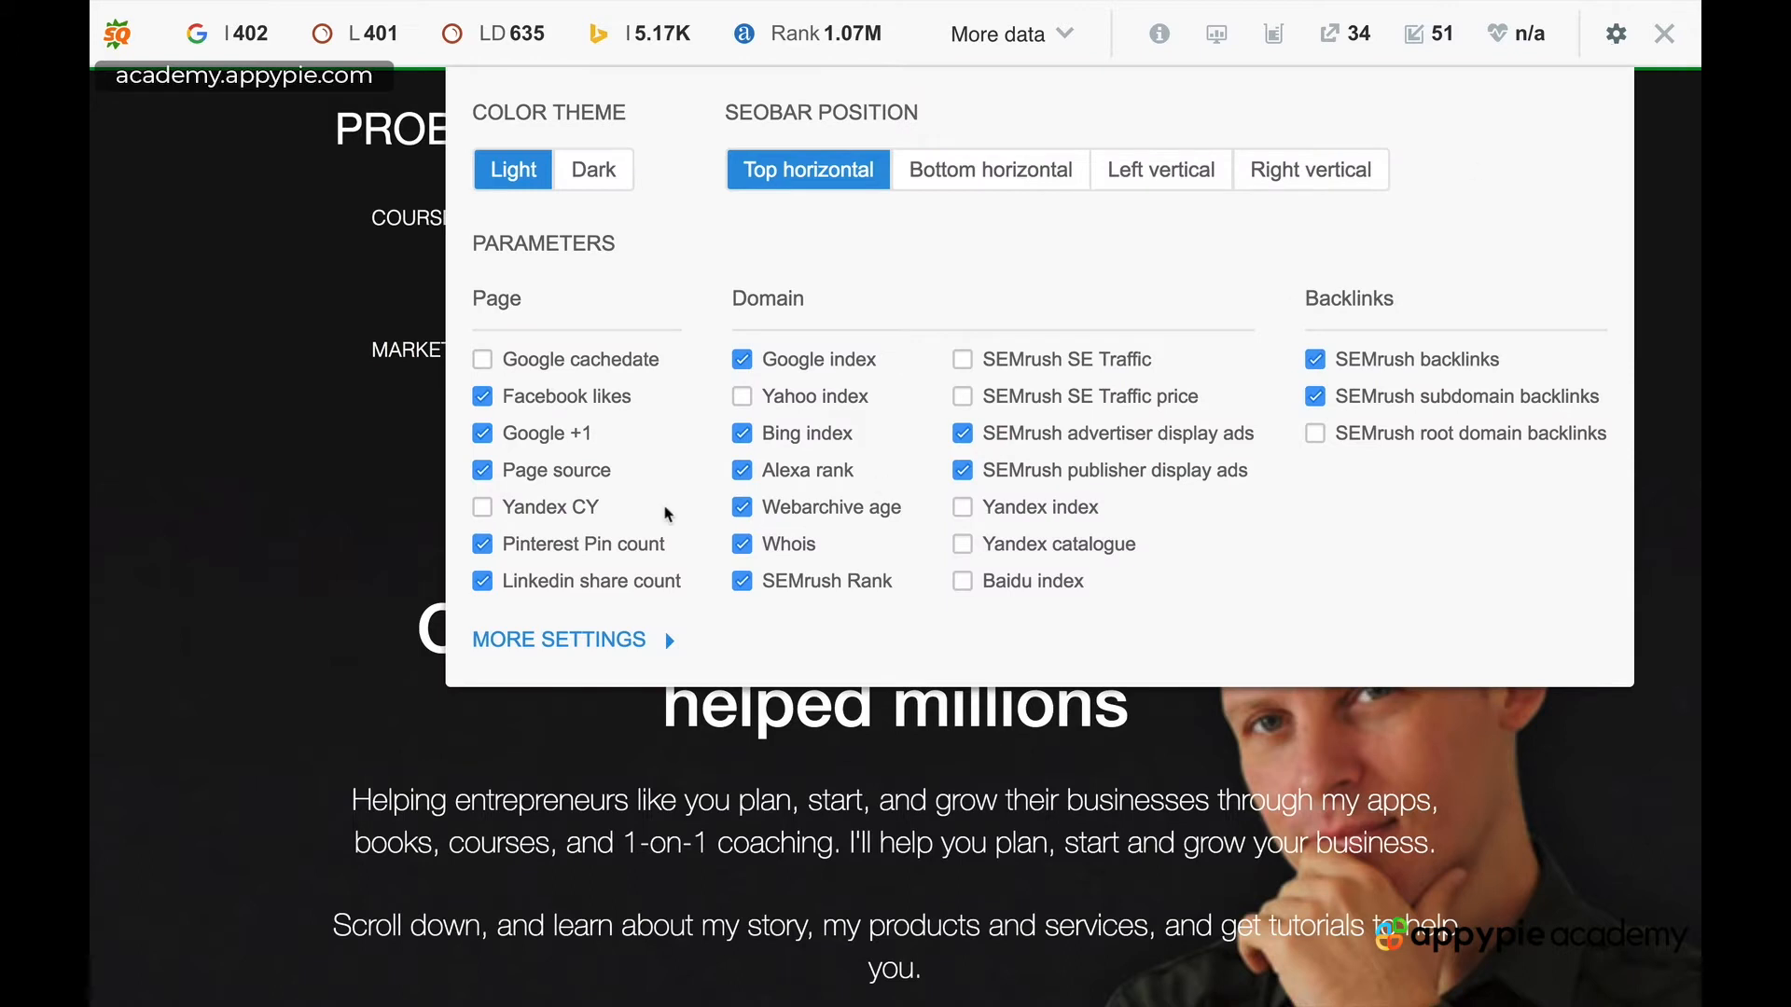
{"action": "left_click", "coordinate": [483, 438]}
{"action": "left_click", "coordinate": [481, 548]}
{"action": "left_click", "coordinate": [741, 472]}
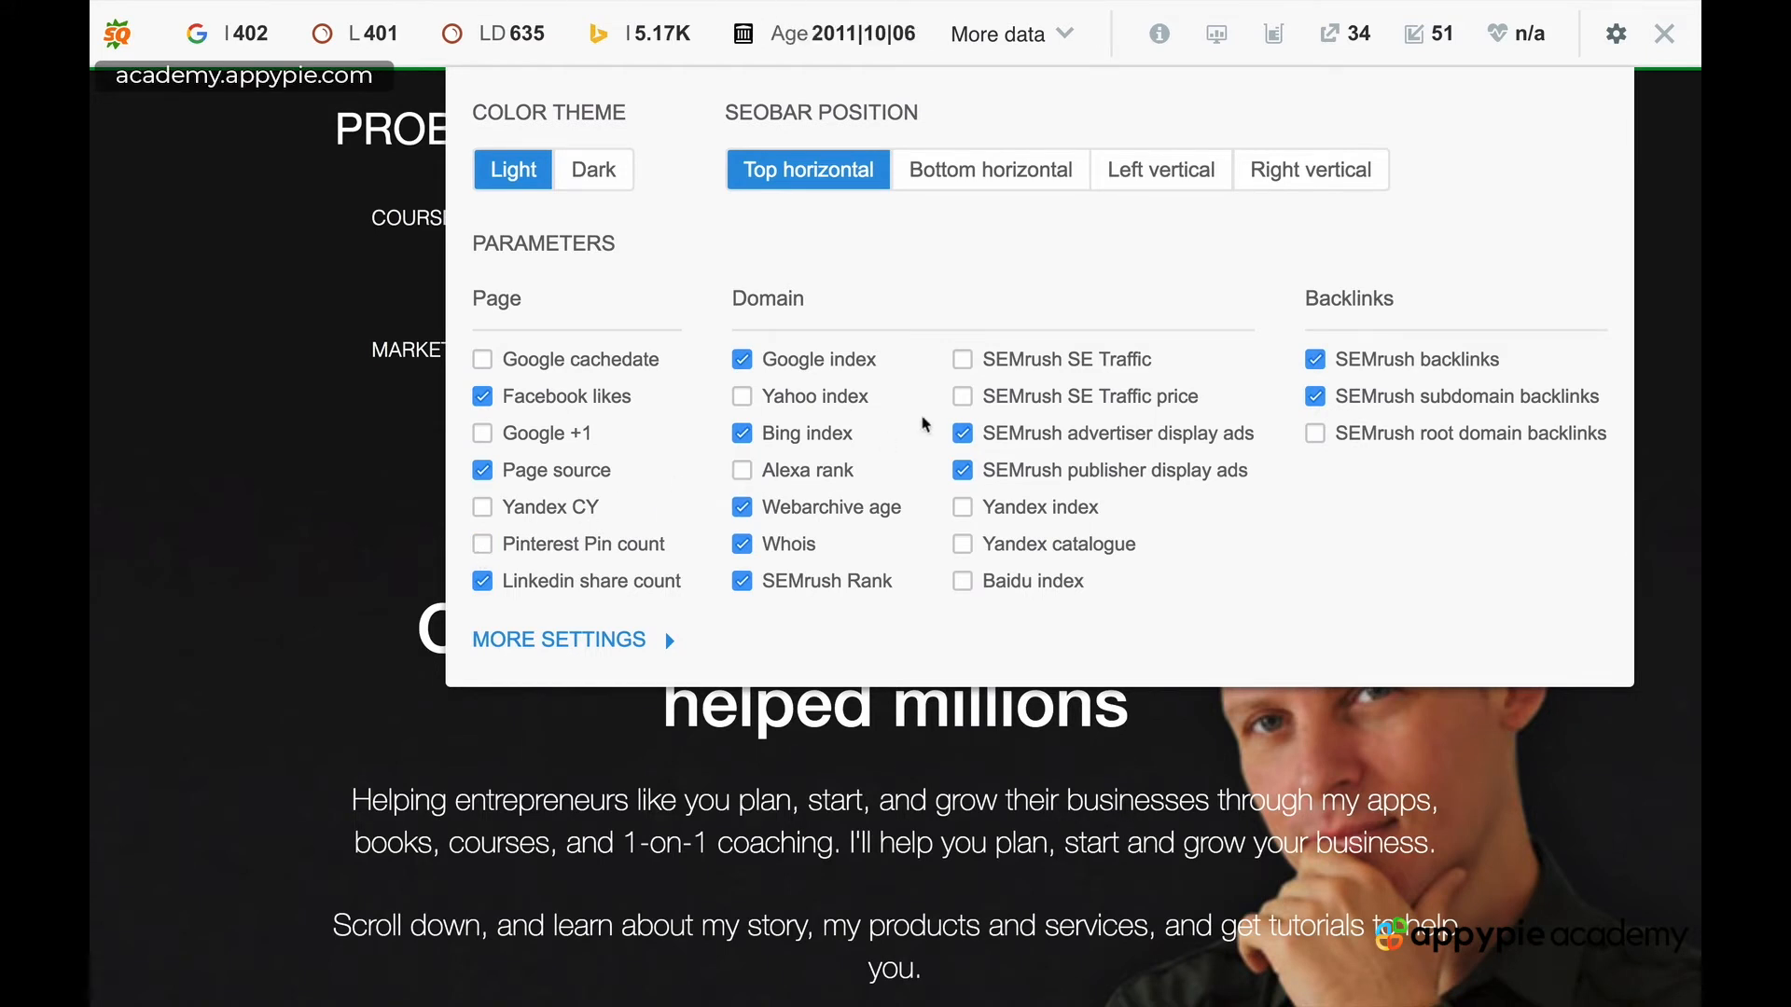
{"action": "left_click", "coordinate": [960, 268]}
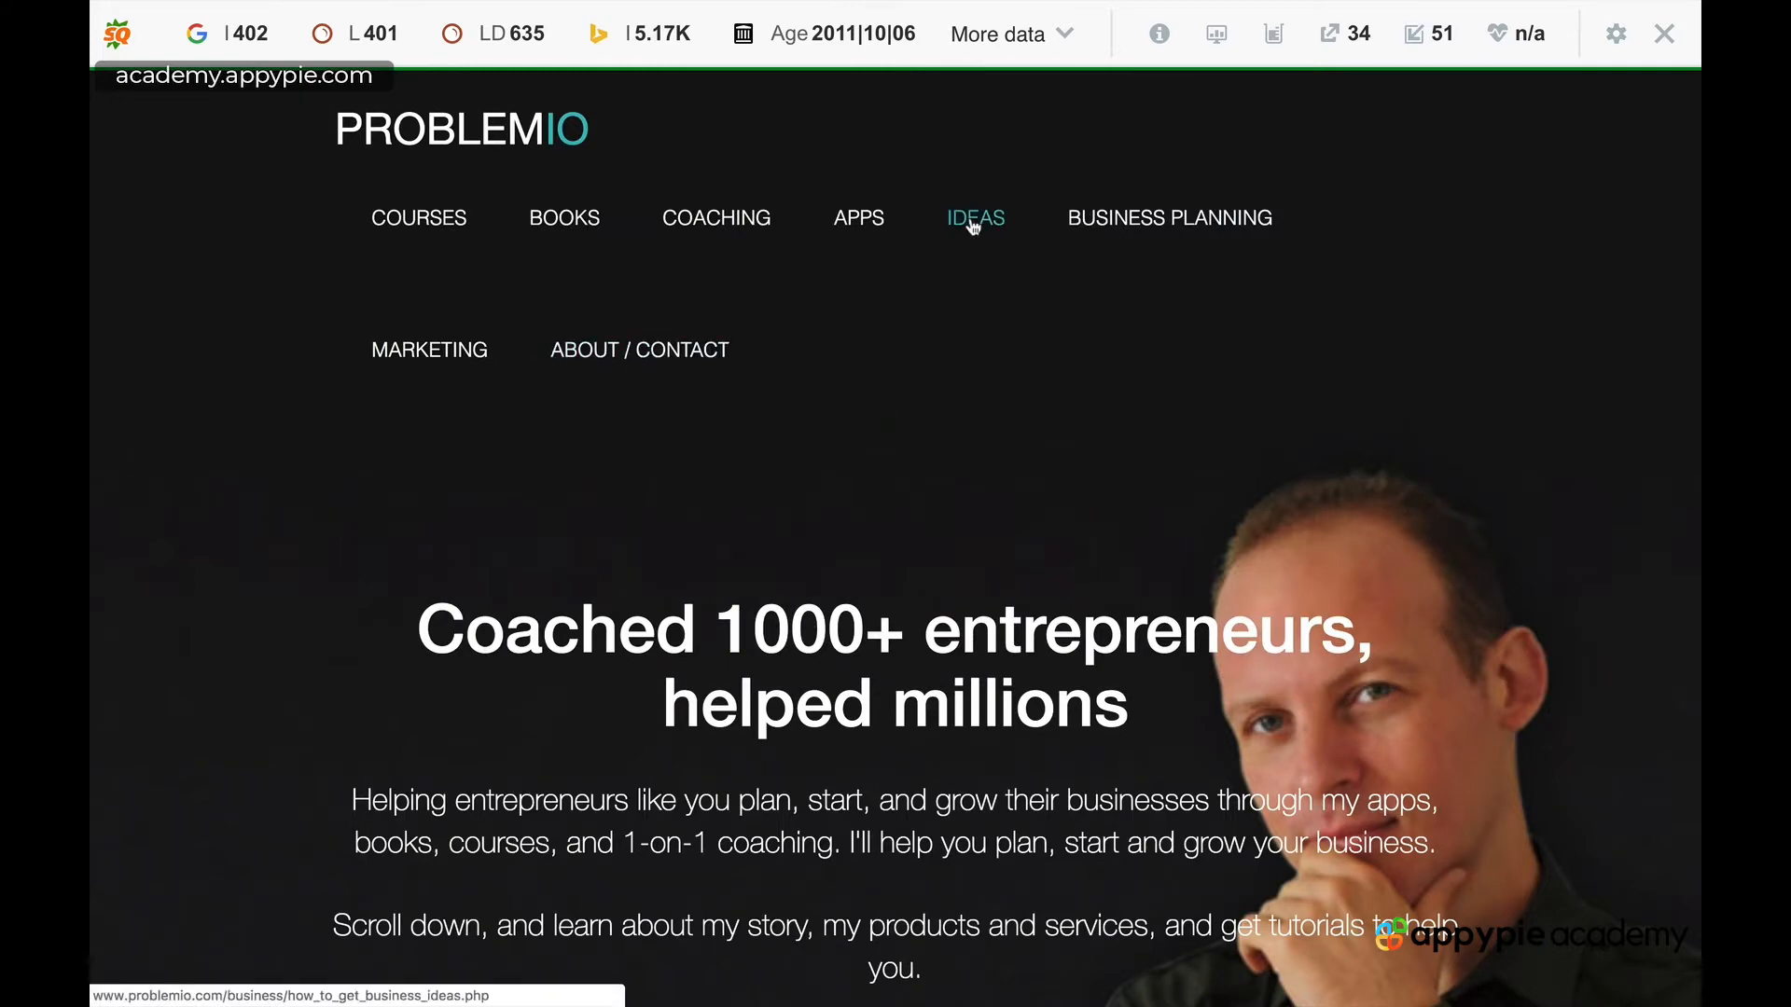
Open the site's Ideas page and highlight its "How To Get Business Ideas" title as the keyword source
{"action": "left_click", "coordinate": [976, 218]}
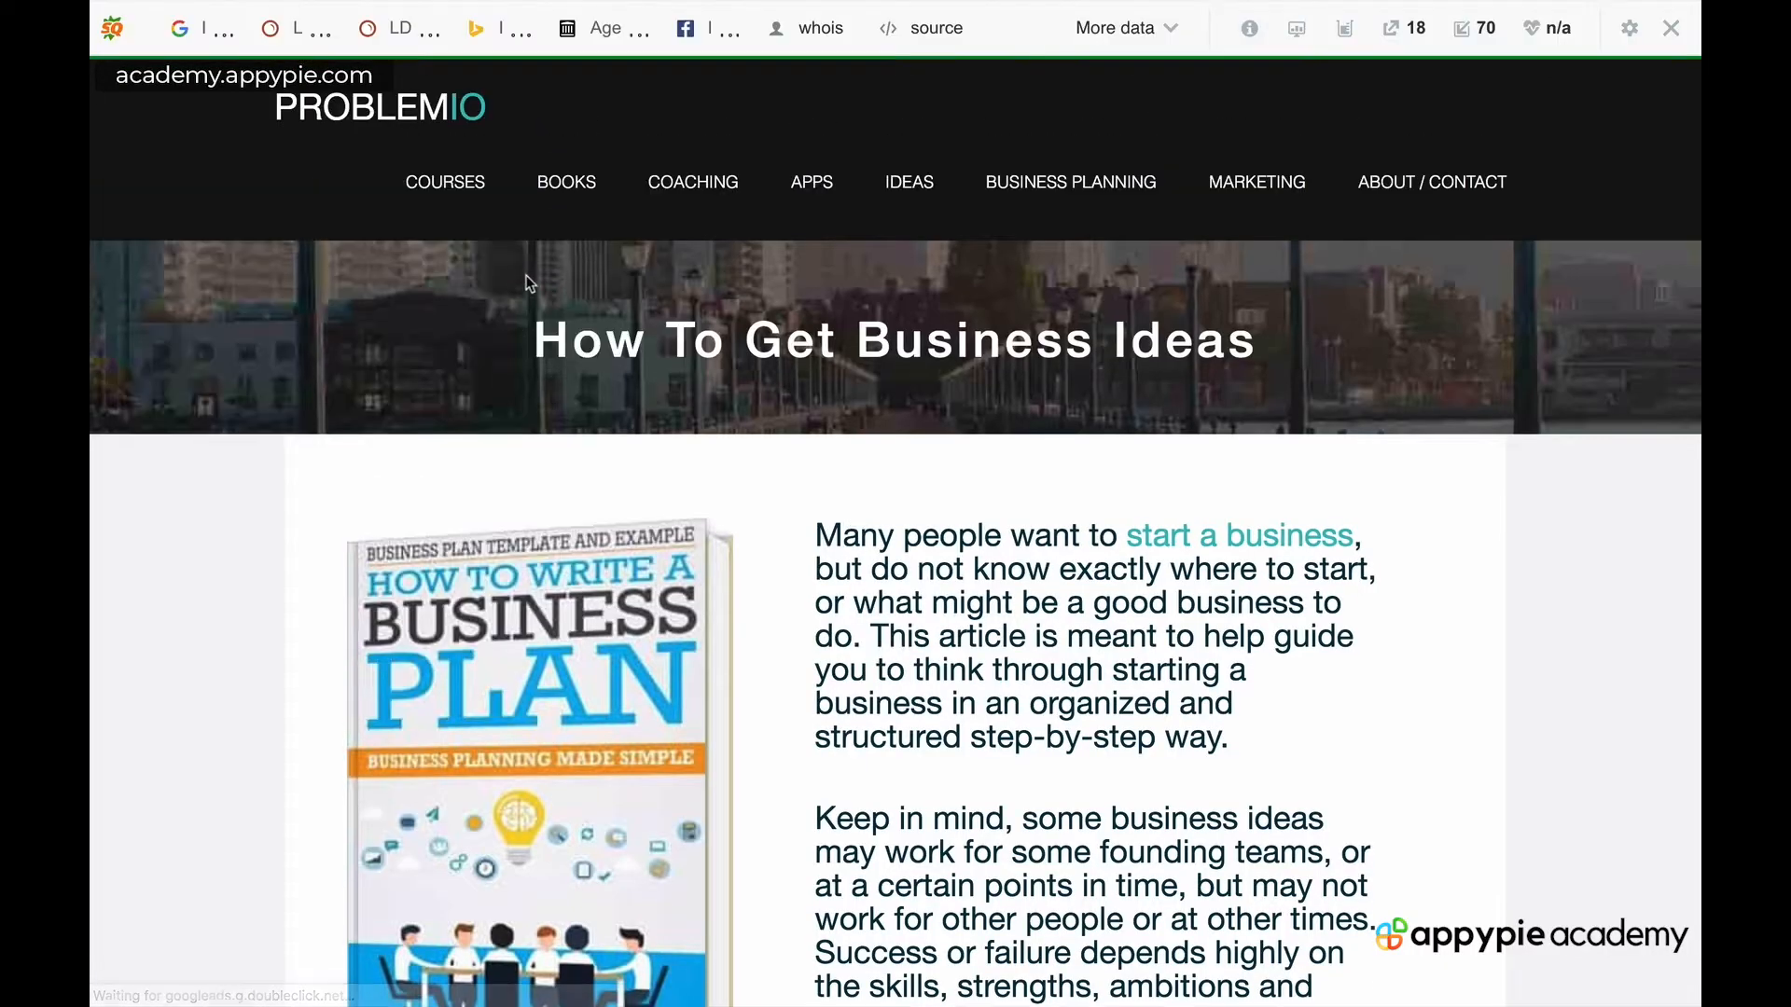
{"action": "left_click_drag", "start_coordinate": [535, 338], "coordinate": [1066, 333]}
{"action": "left_click", "coordinate": [1066, 333]}
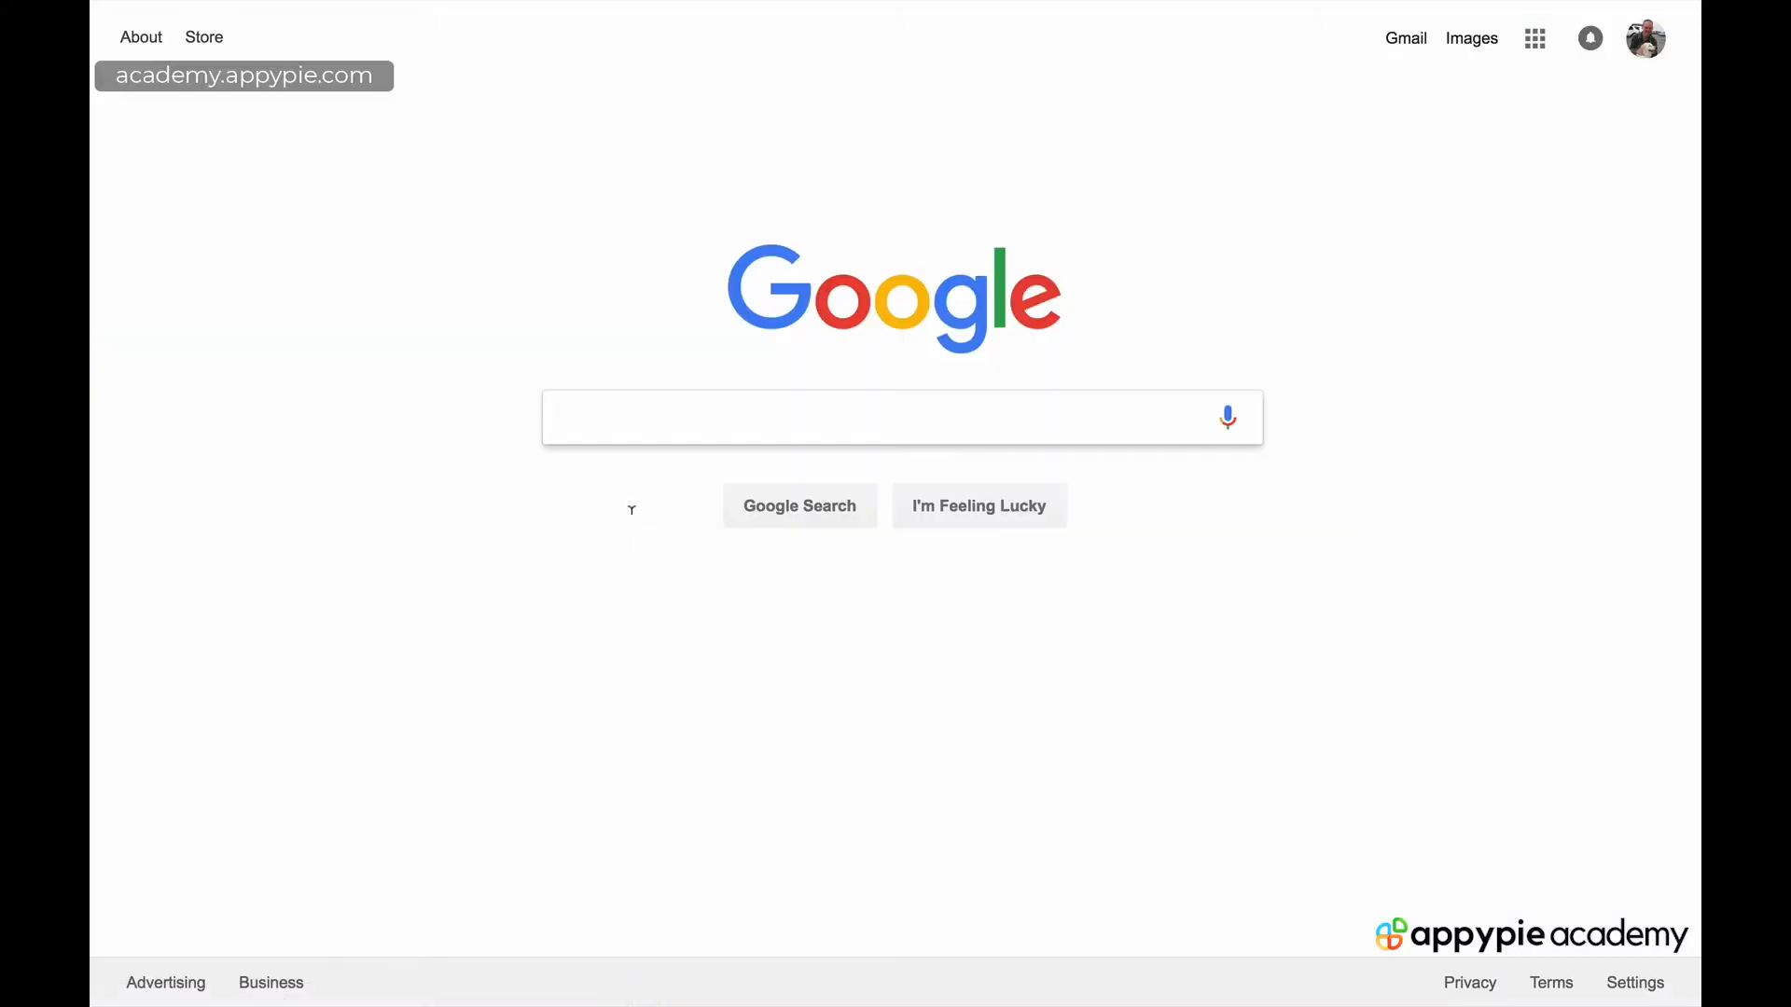
Search Google for "Business Ideas" and dismiss the backlink and trust metrics tip over the results
{"action": "type", "text": "Business Ideas"}
{"action": "key", "text": "Return"}
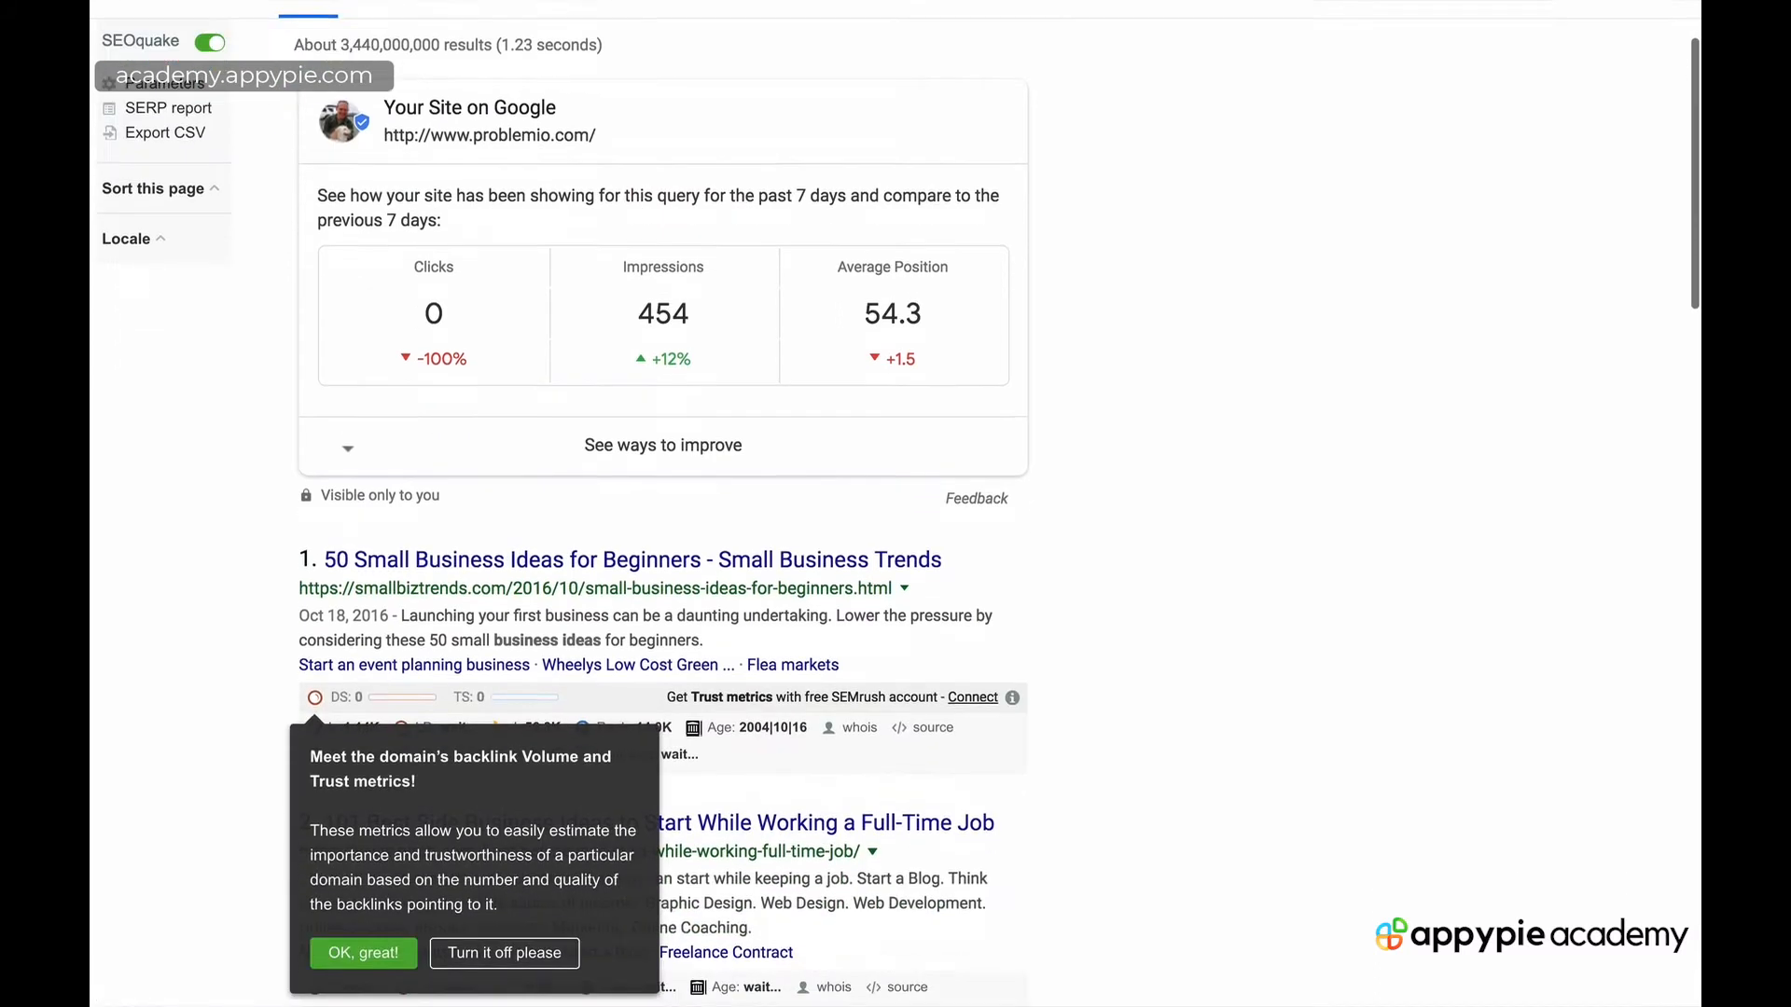
{"action": "scroll", "coordinate": [896, 504], "scroll_direction": "down", "scroll_amount": 1}
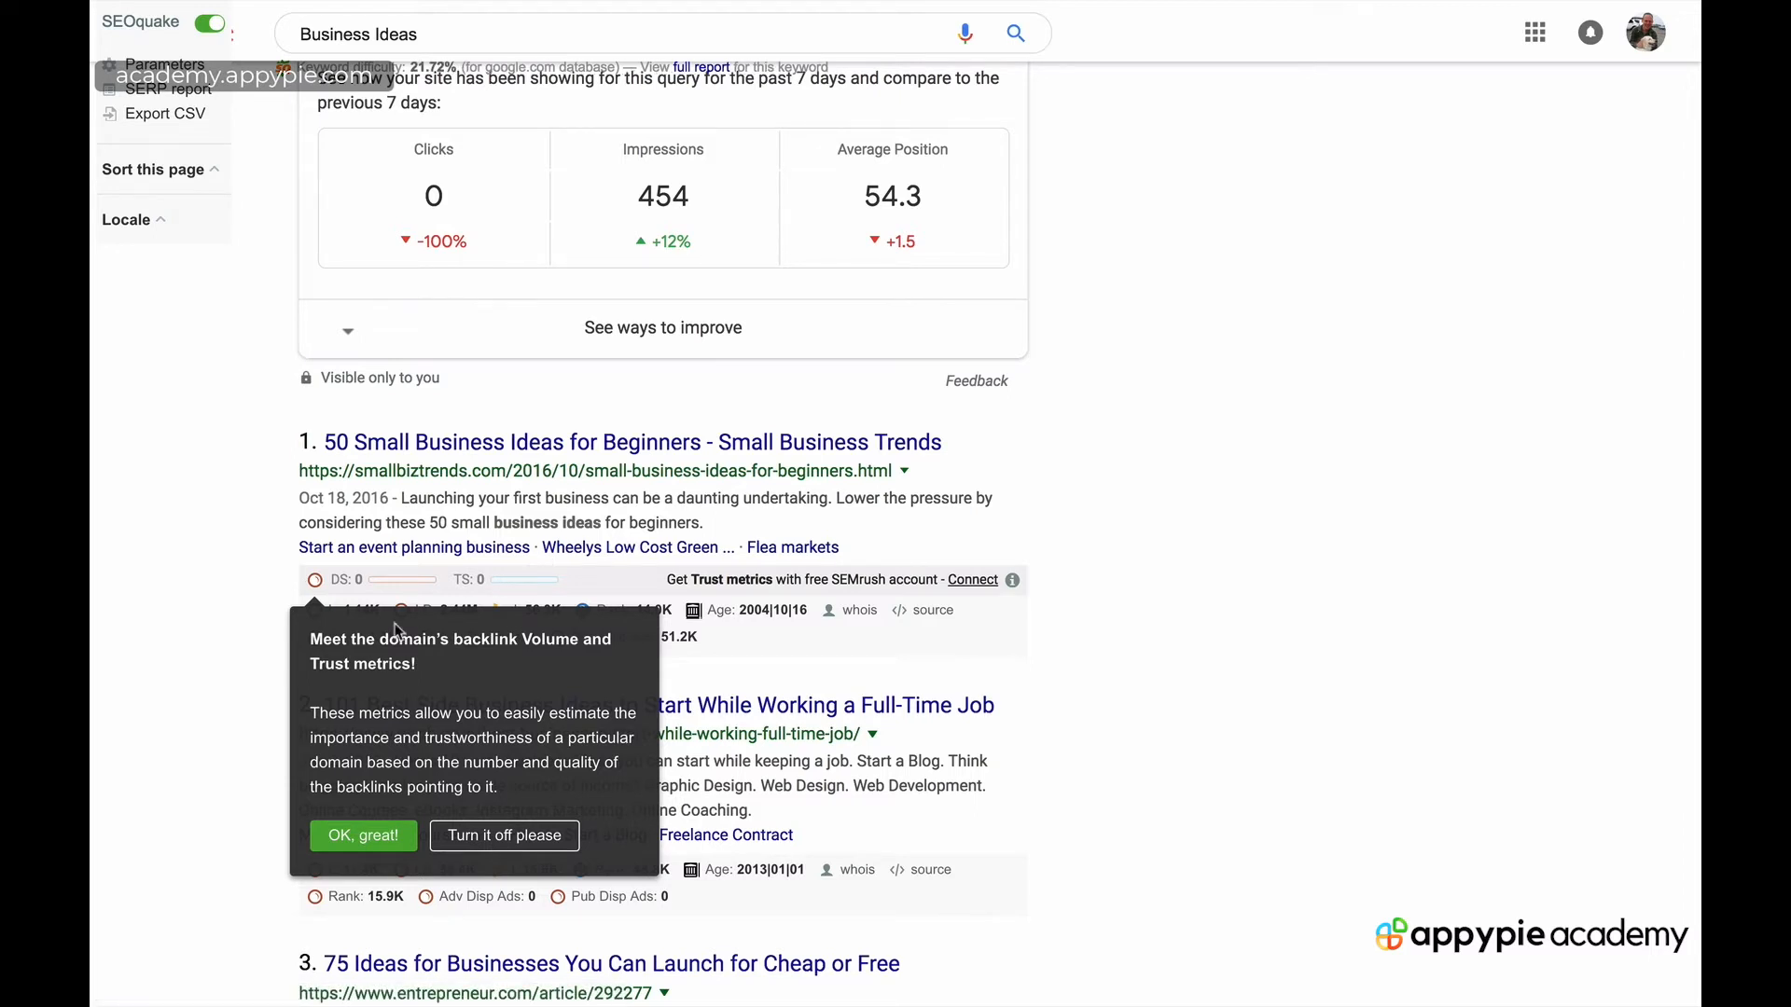
{"action": "scroll", "coordinate": [174, 788], "scroll_direction": "down", "scroll_amount": 1}
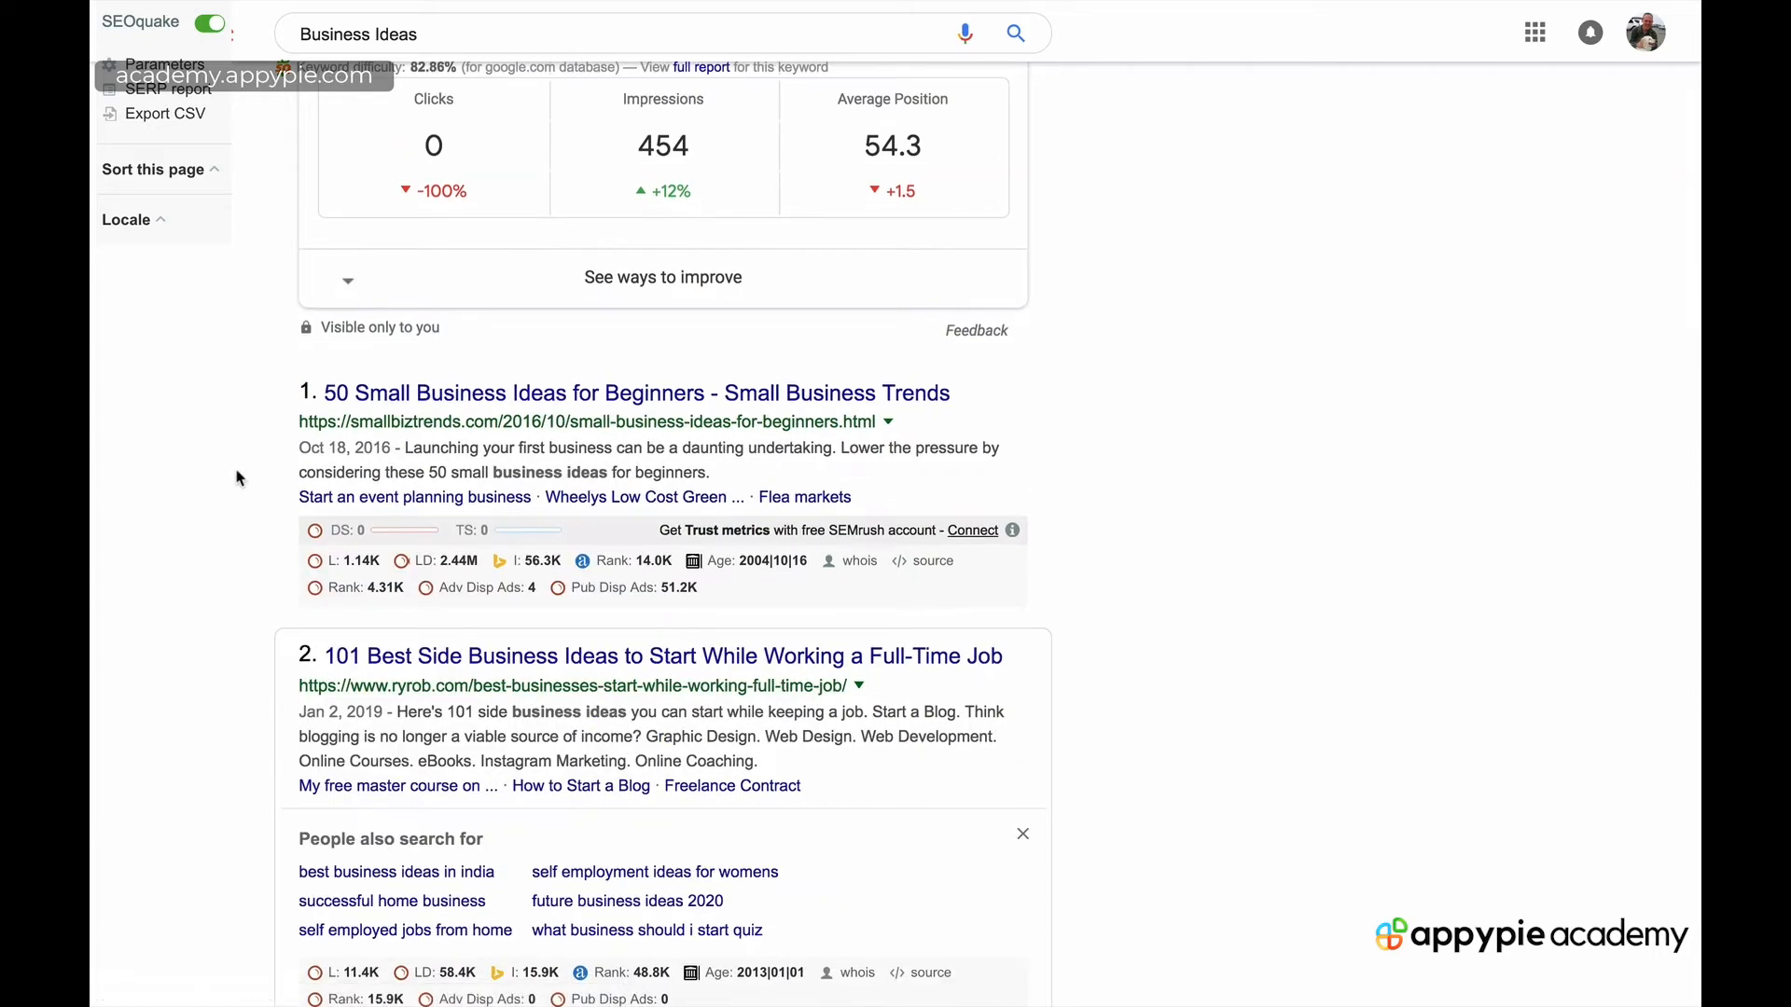
Examine the first result's SEOquake metrics at a larger zoom, including the Trust metrics notice and domain links (LD)
{"action": "scroll", "coordinate": [363, 526], "scroll_direction": "down", "scroll_amount": 3}
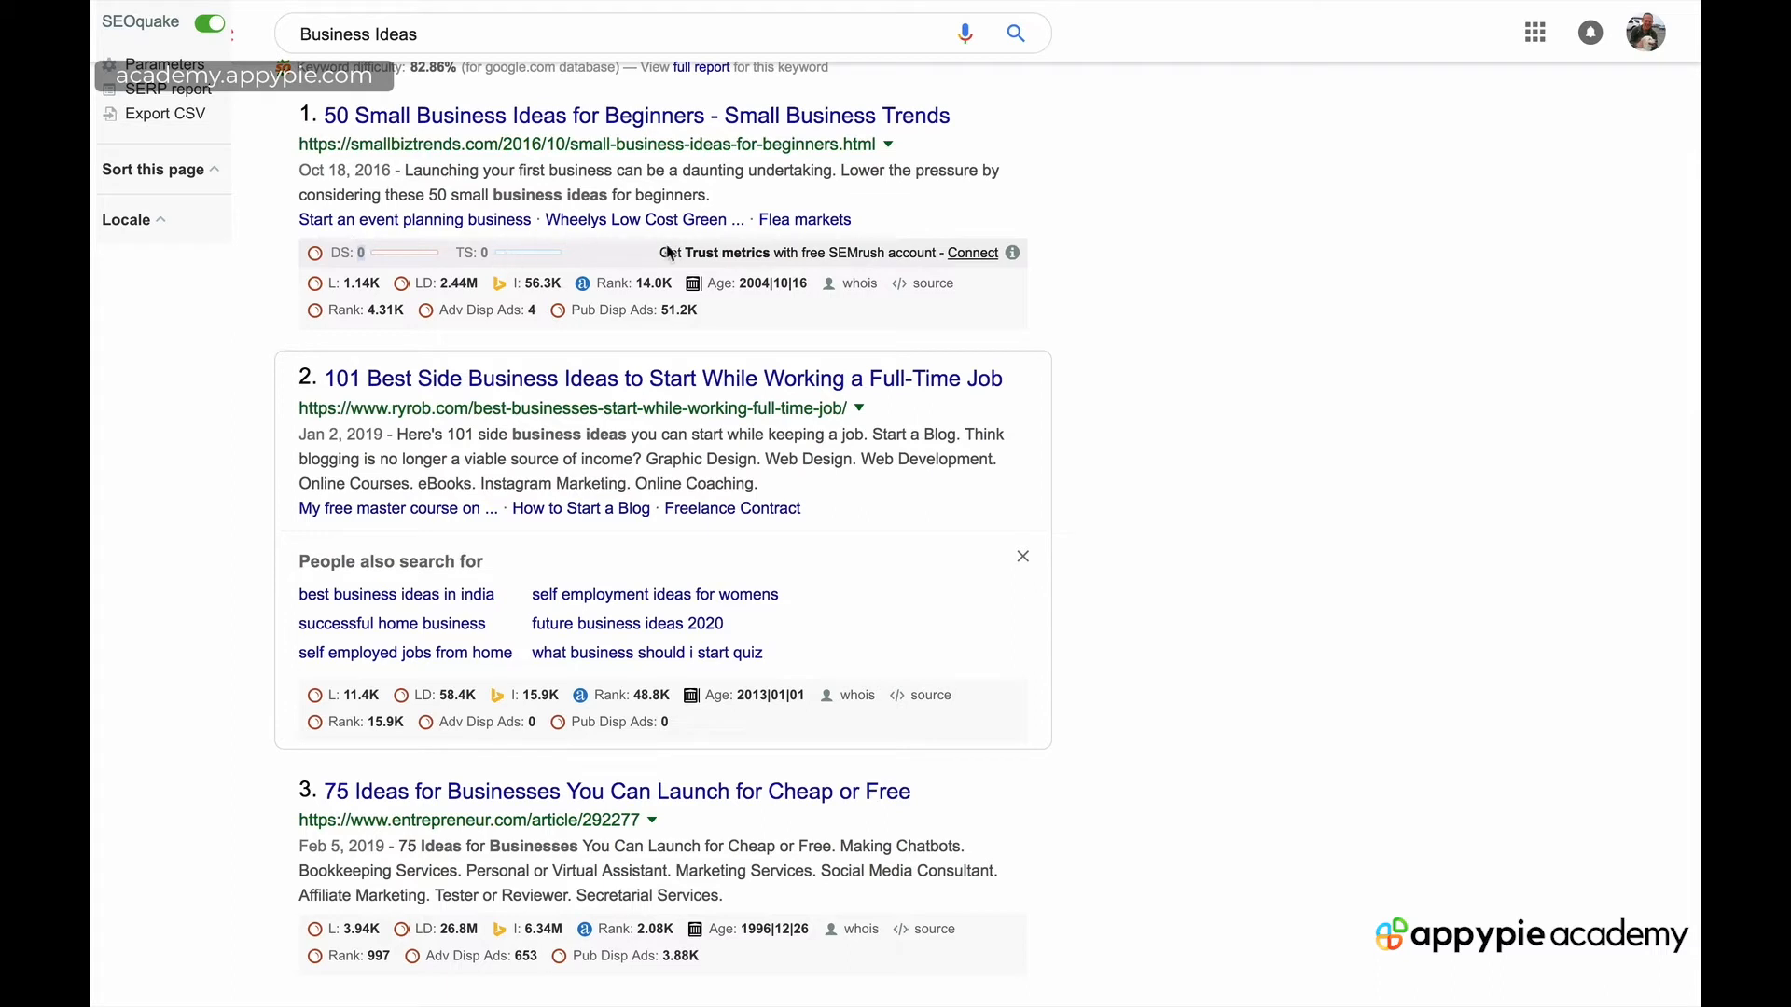
{"action": "left_click_drag", "start_coordinate": [653, 251], "coordinate": [930, 252]}
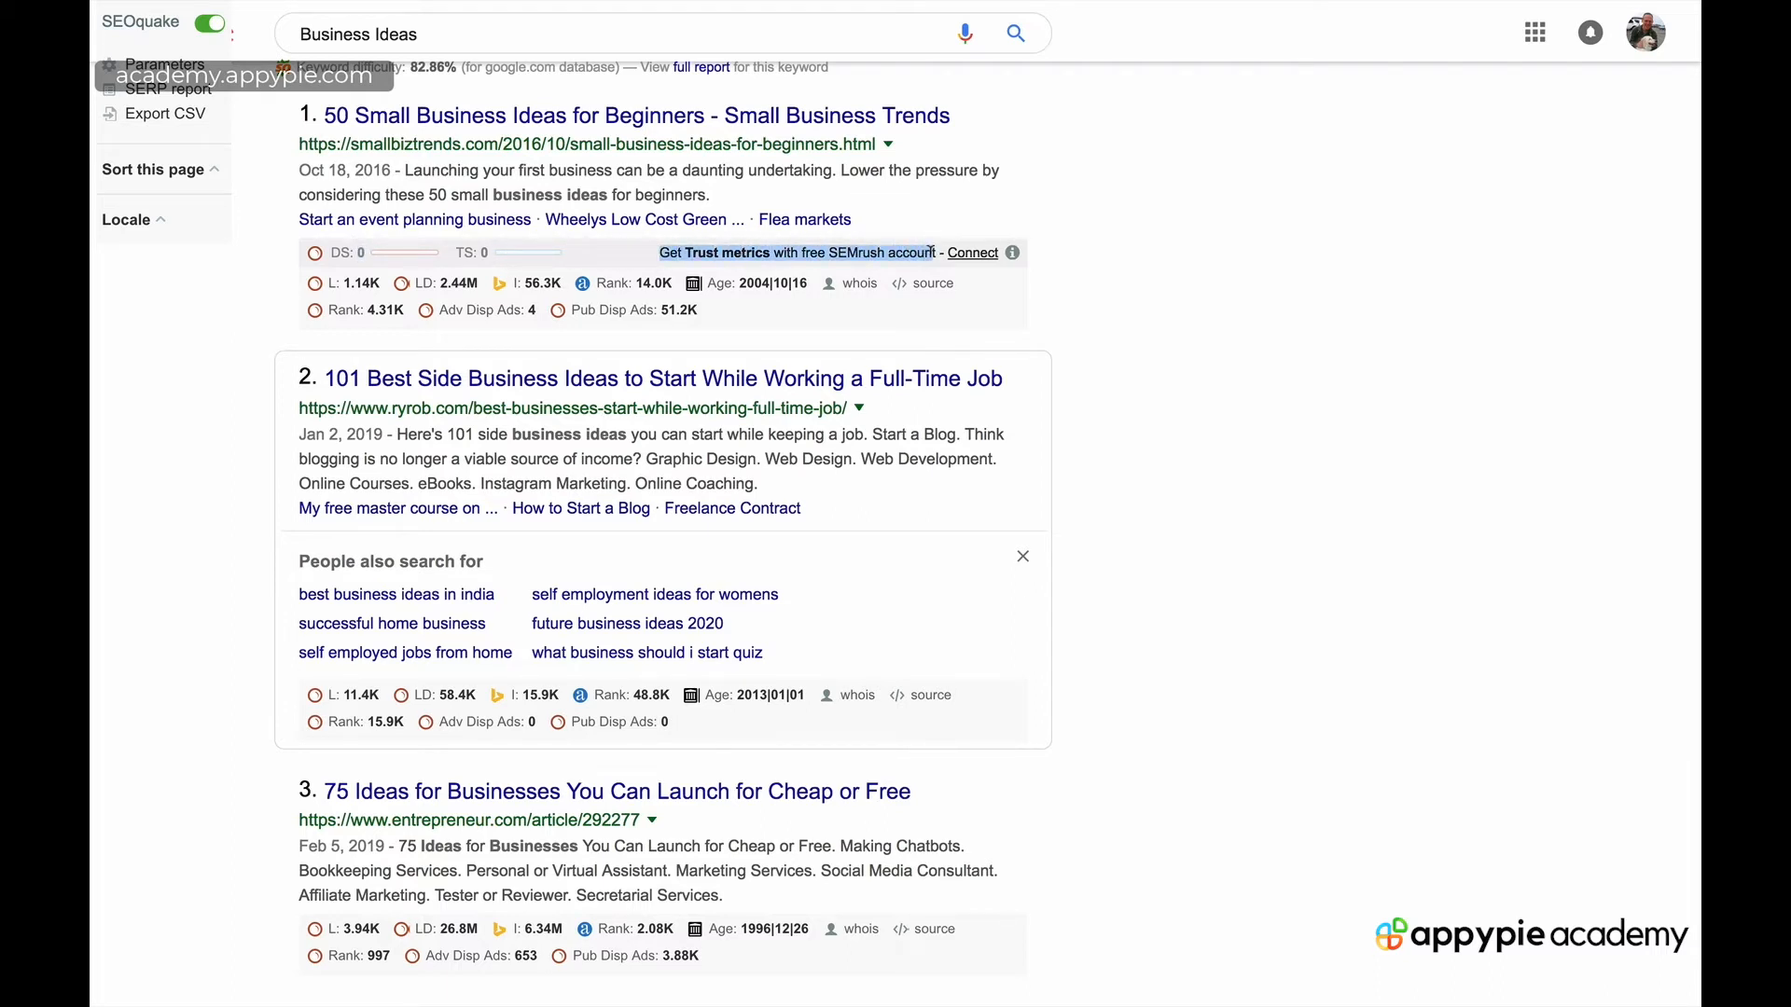
{"action": "left_click", "coordinate": [1085, 262]}
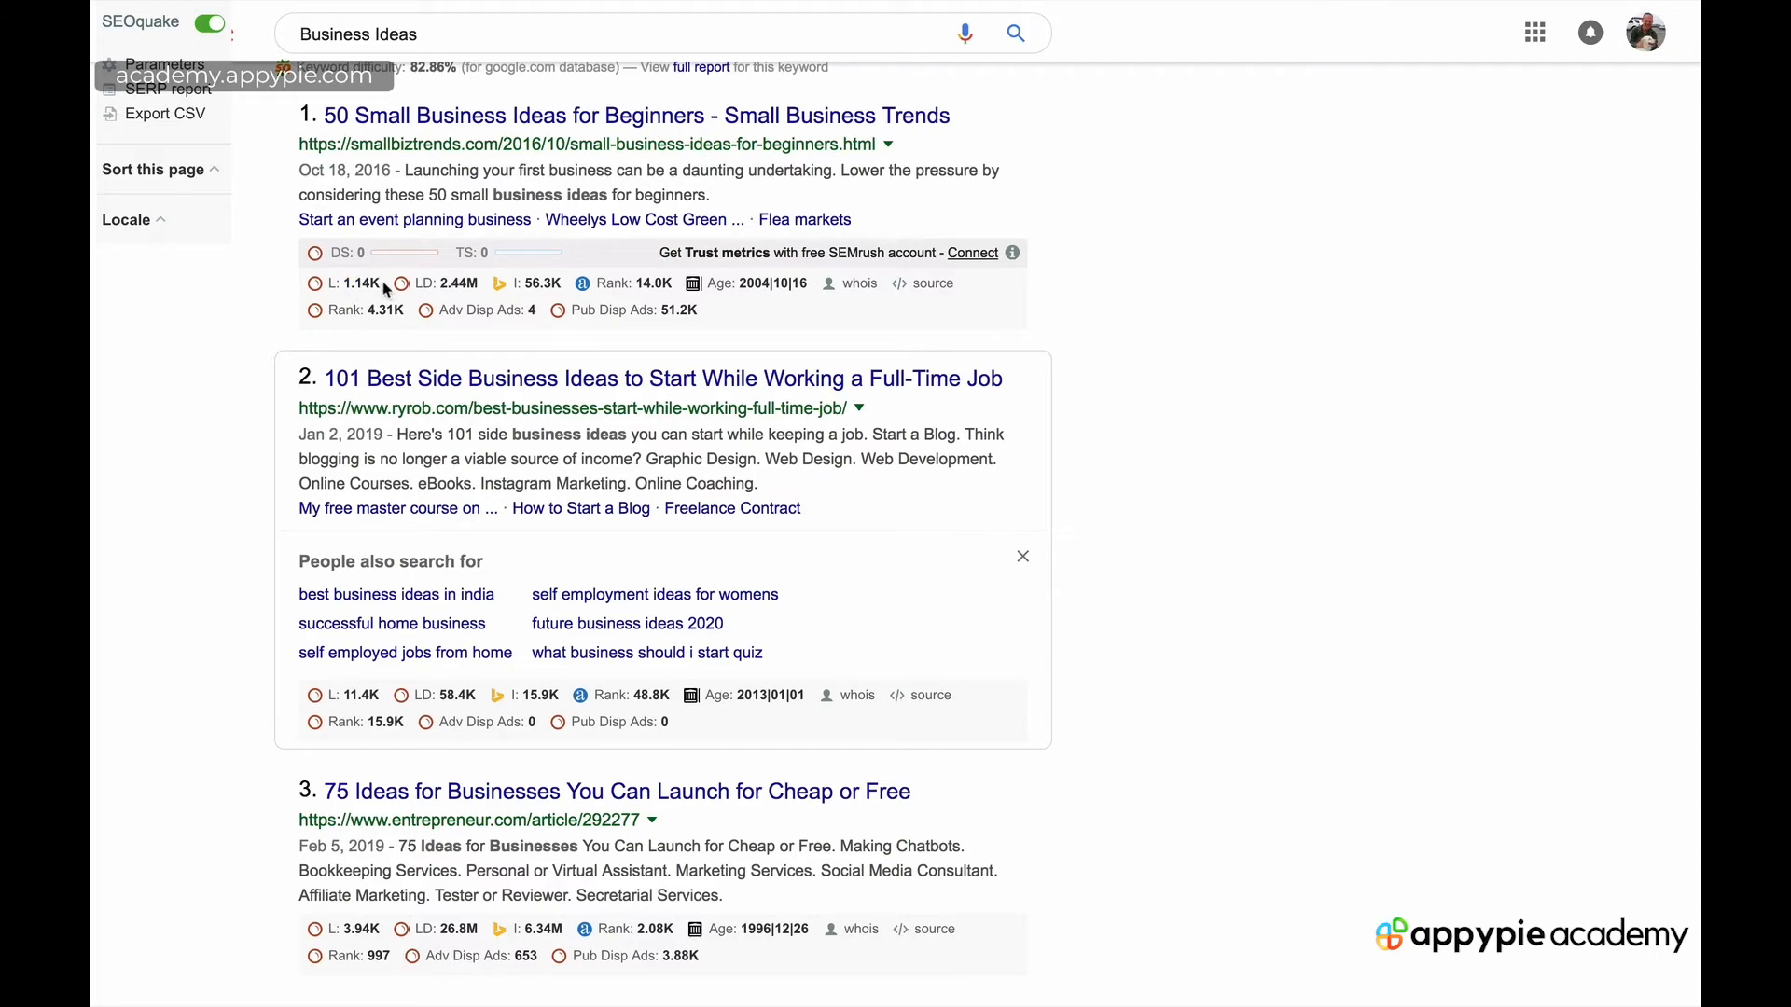
{"action": "key", "text": "ctrl+plus"}
{"action": "key", "text": "ctrl+plus"}
{"action": "key", "text": "ctrl+plus"}
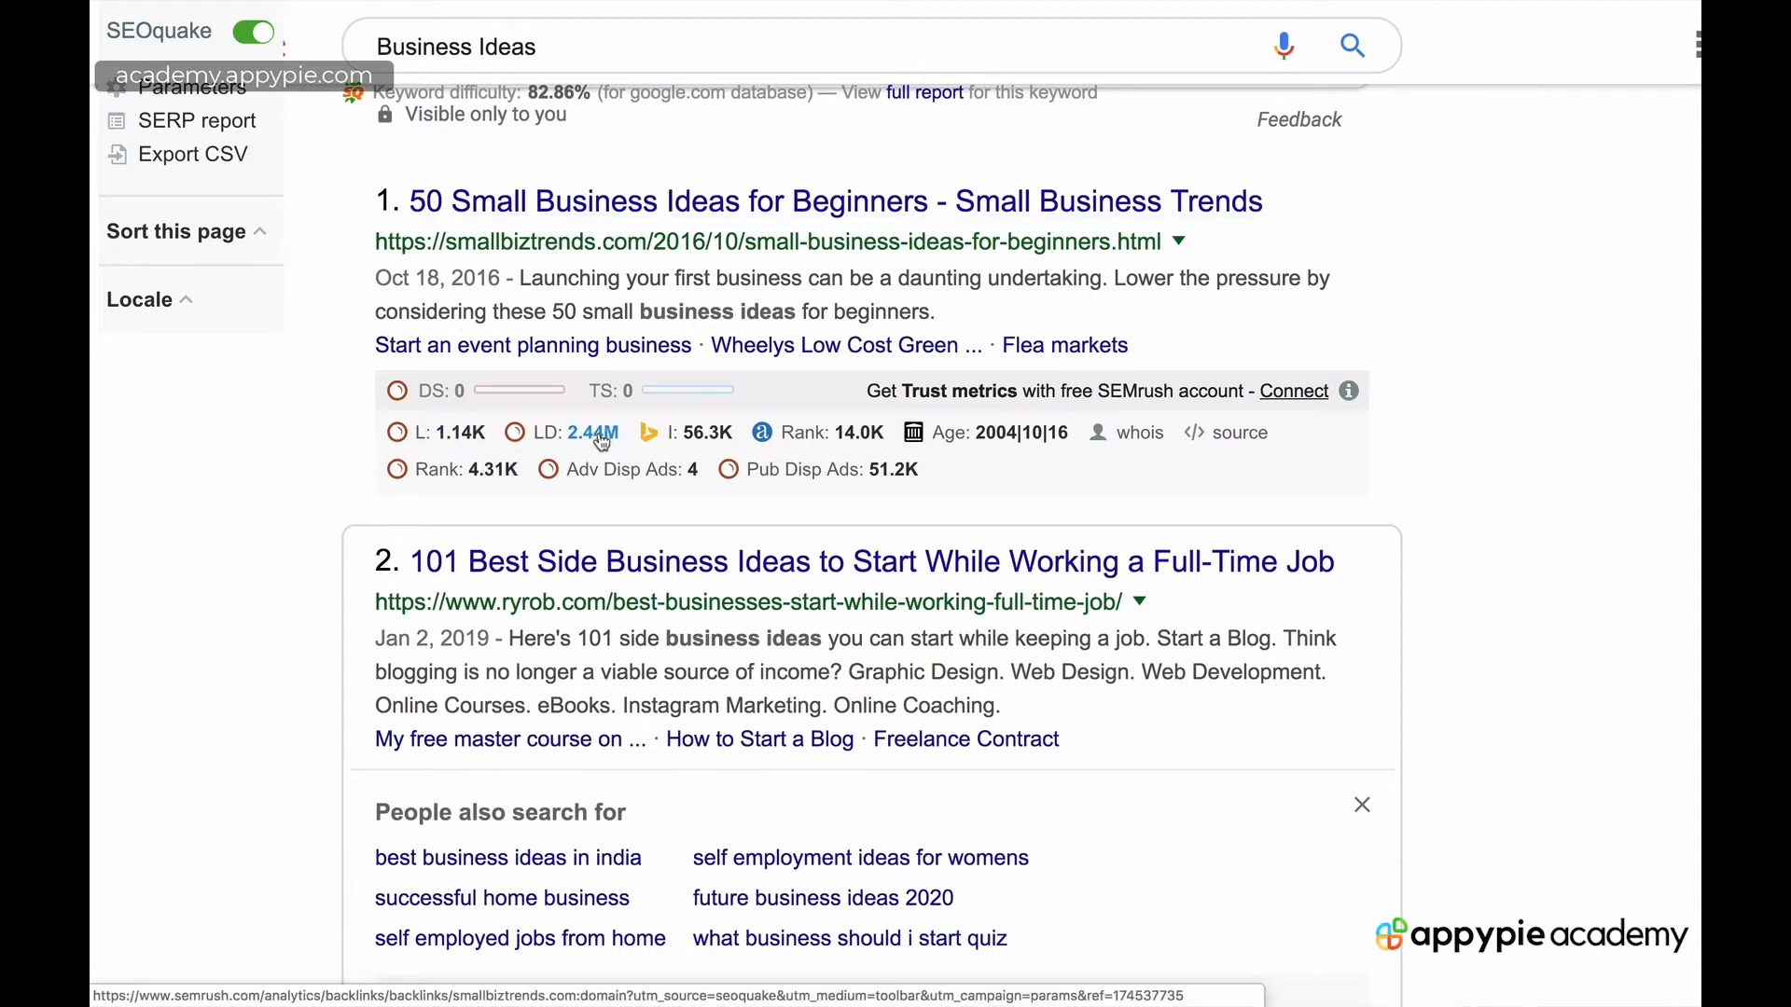
{"action": "mouse_move", "coordinate": [596, 442]}
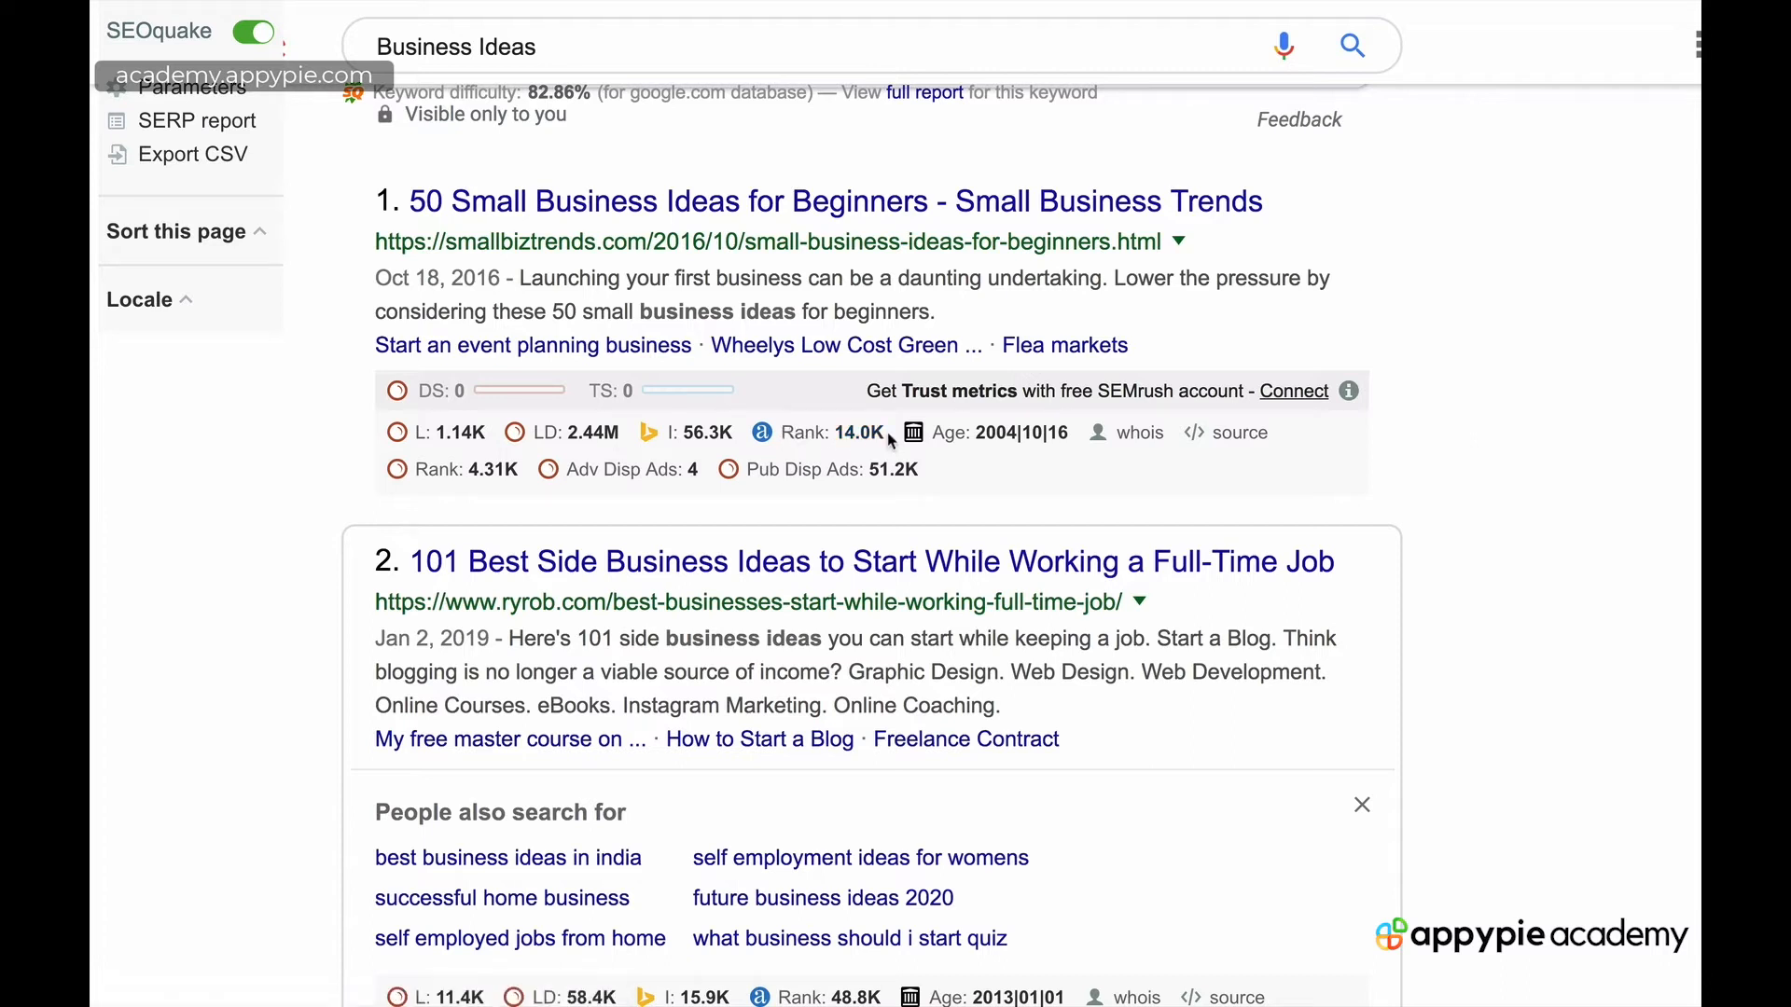
Compare the SEOquake metrics of the results down to the ninth and highlight the BusinessTown result's Alexa rank
{"action": "scroll", "coordinate": [891, 440], "scroll_direction": "down", "scroll_amount": 8}
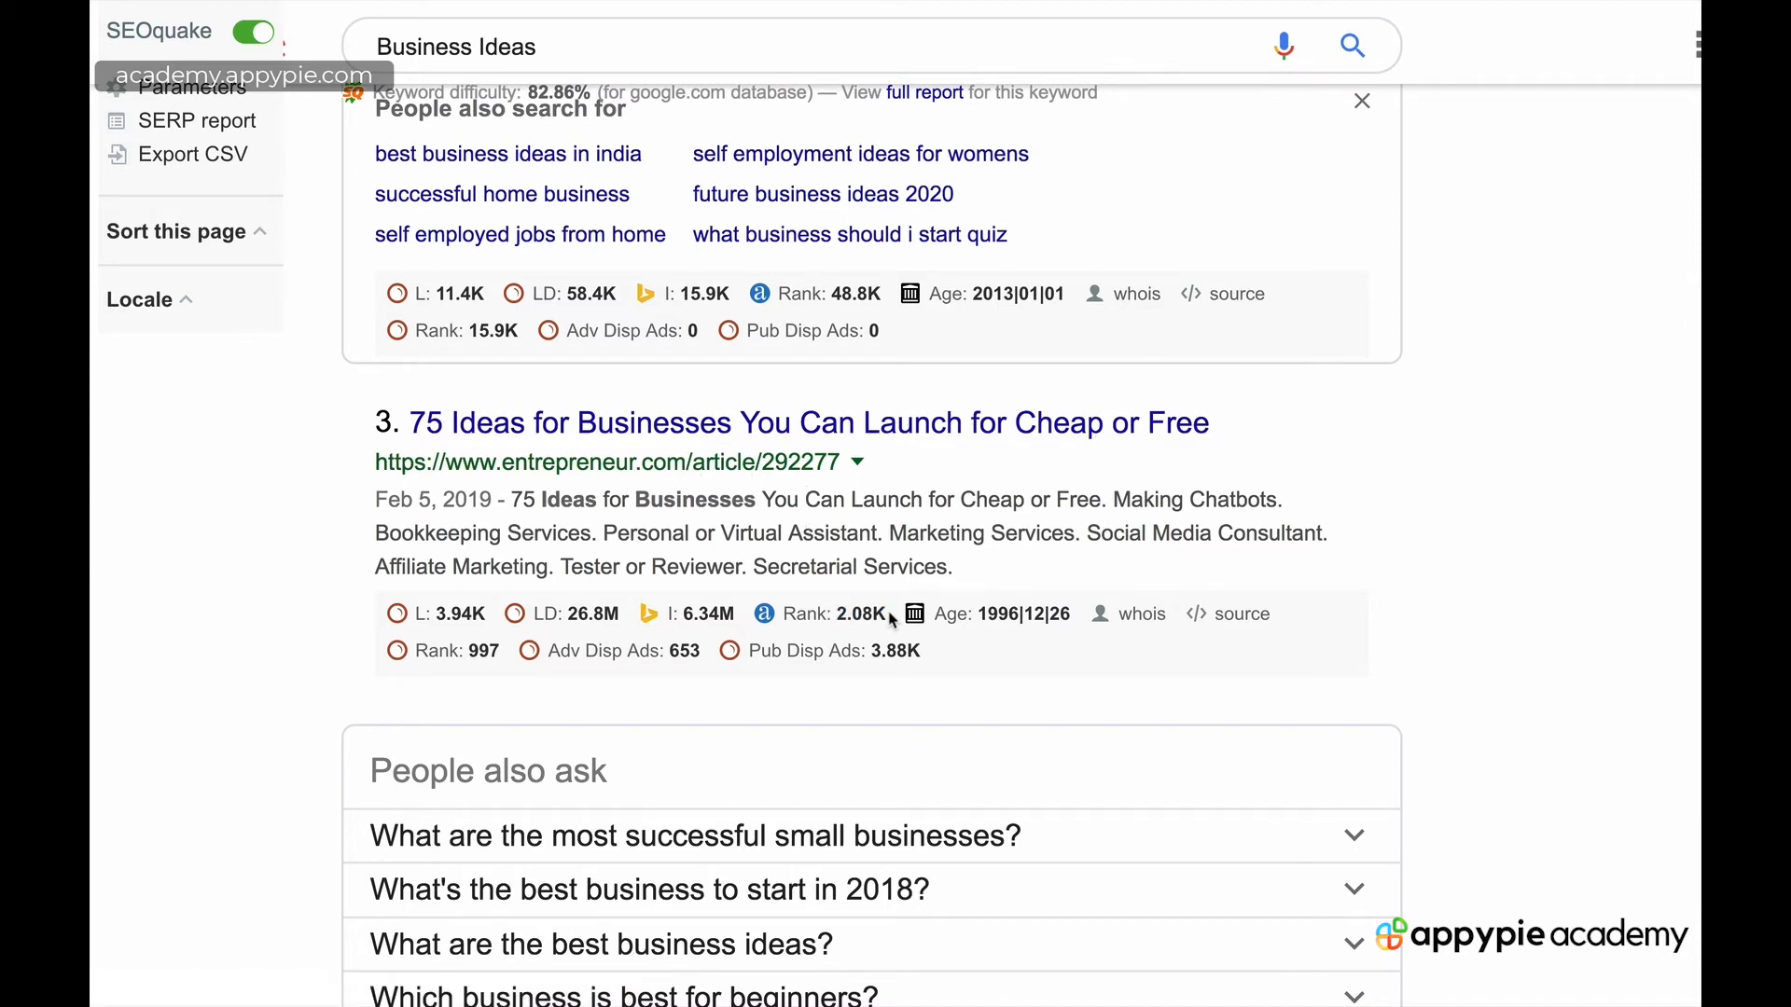
{"action": "scroll", "coordinate": [893, 620], "scroll_direction": "down", "scroll_amount": 10}
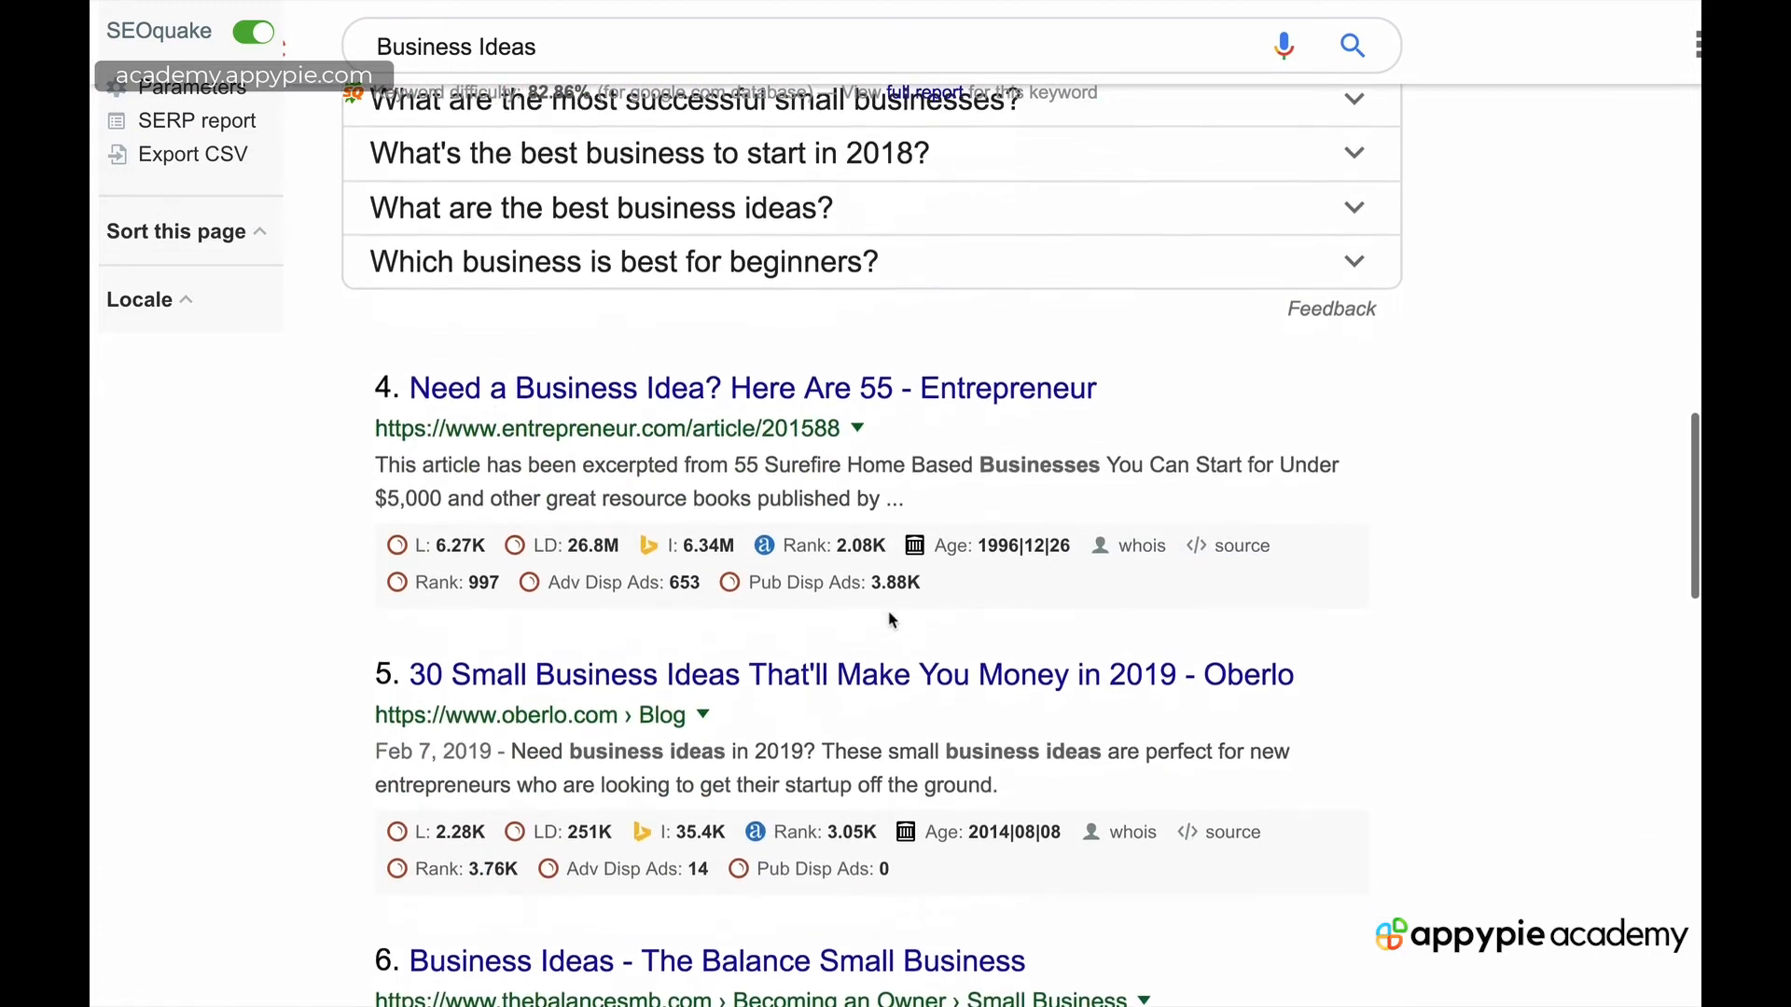
{"action": "scroll", "coordinate": [889, 608], "scroll_direction": "down", "scroll_amount": 13}
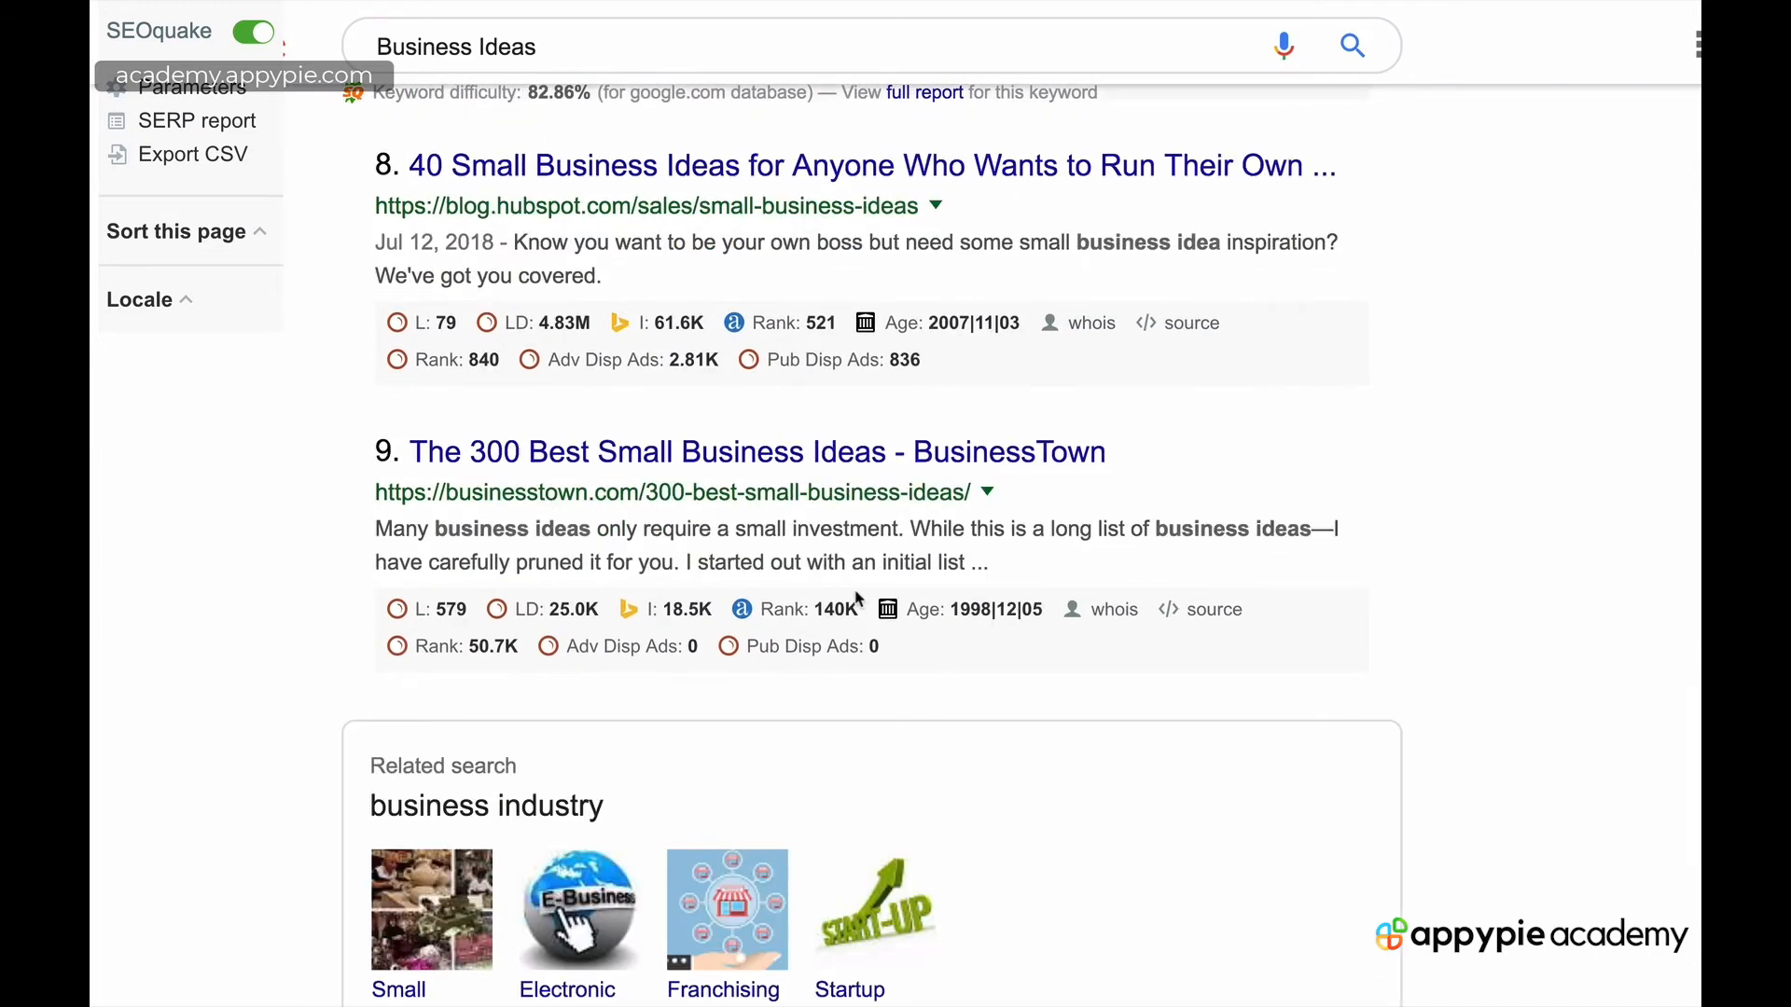
{"action": "left_click_drag", "start_coordinate": [862, 613], "coordinate": [756, 597]}
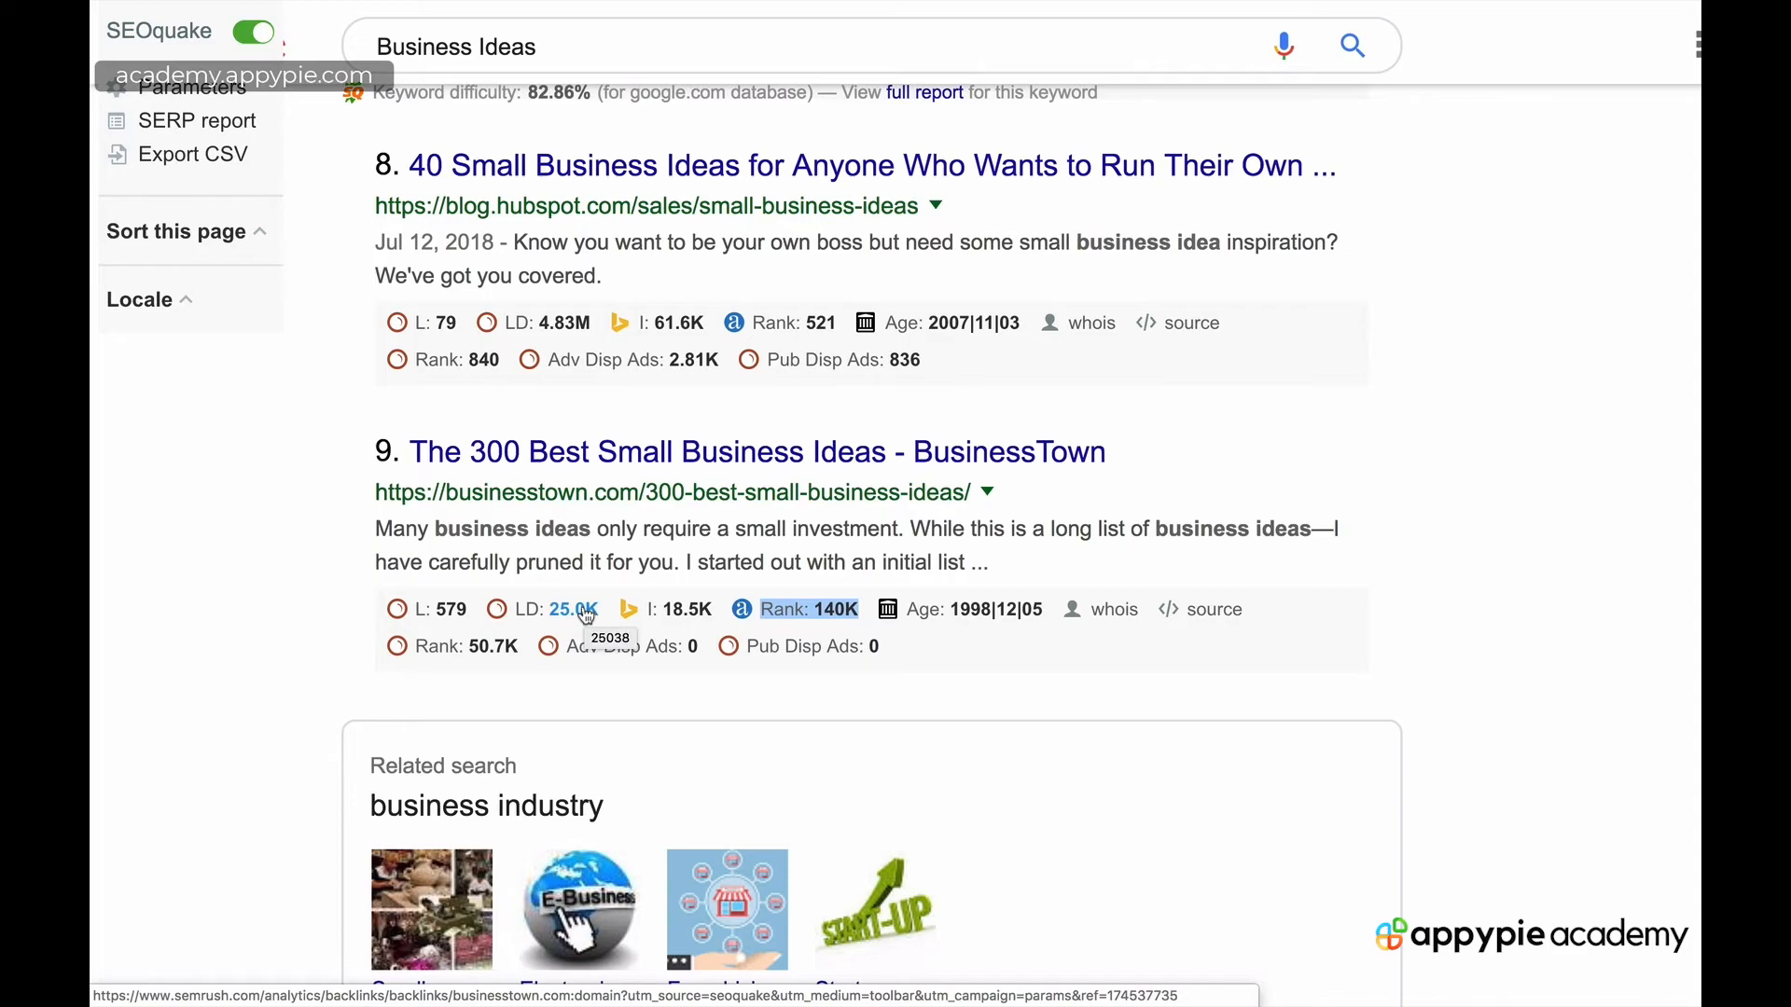
Check the query's keyword difficulty at the start of the results and review the link metrics of the first two results
{"action": "scroll", "coordinate": [586, 616], "scroll_direction": "up", "scroll_amount": 20}
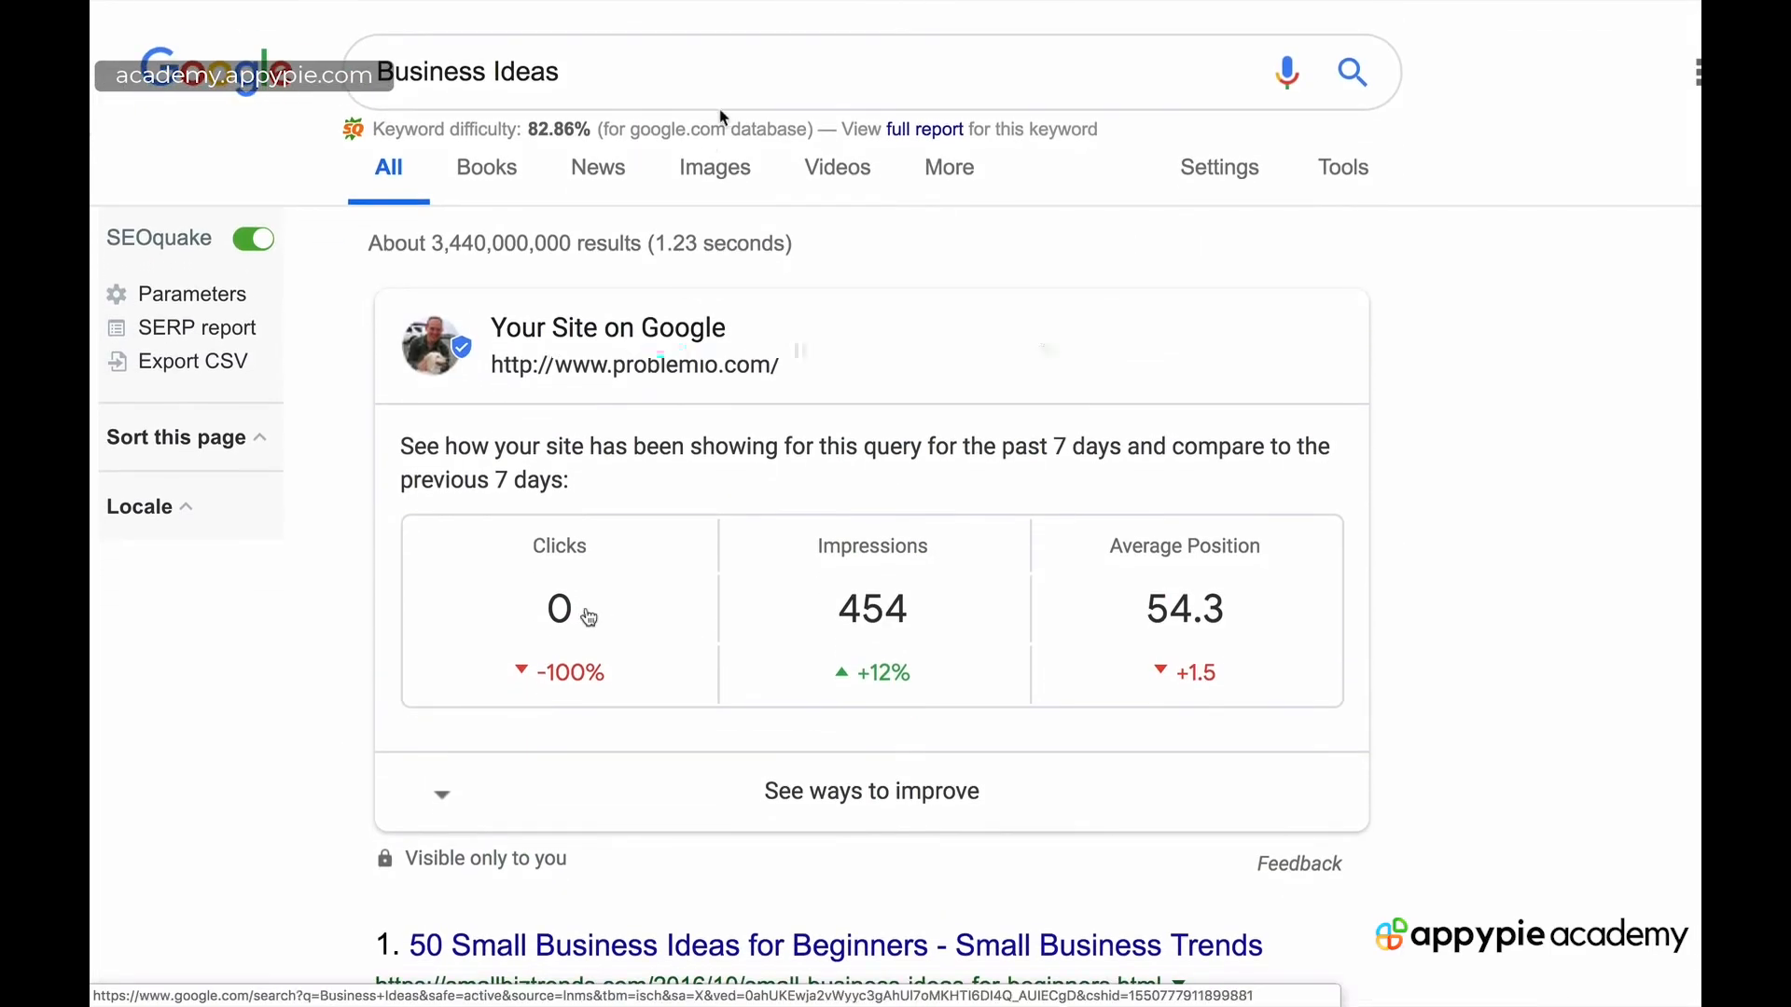
{"action": "left_click", "coordinate": [599, 75]}
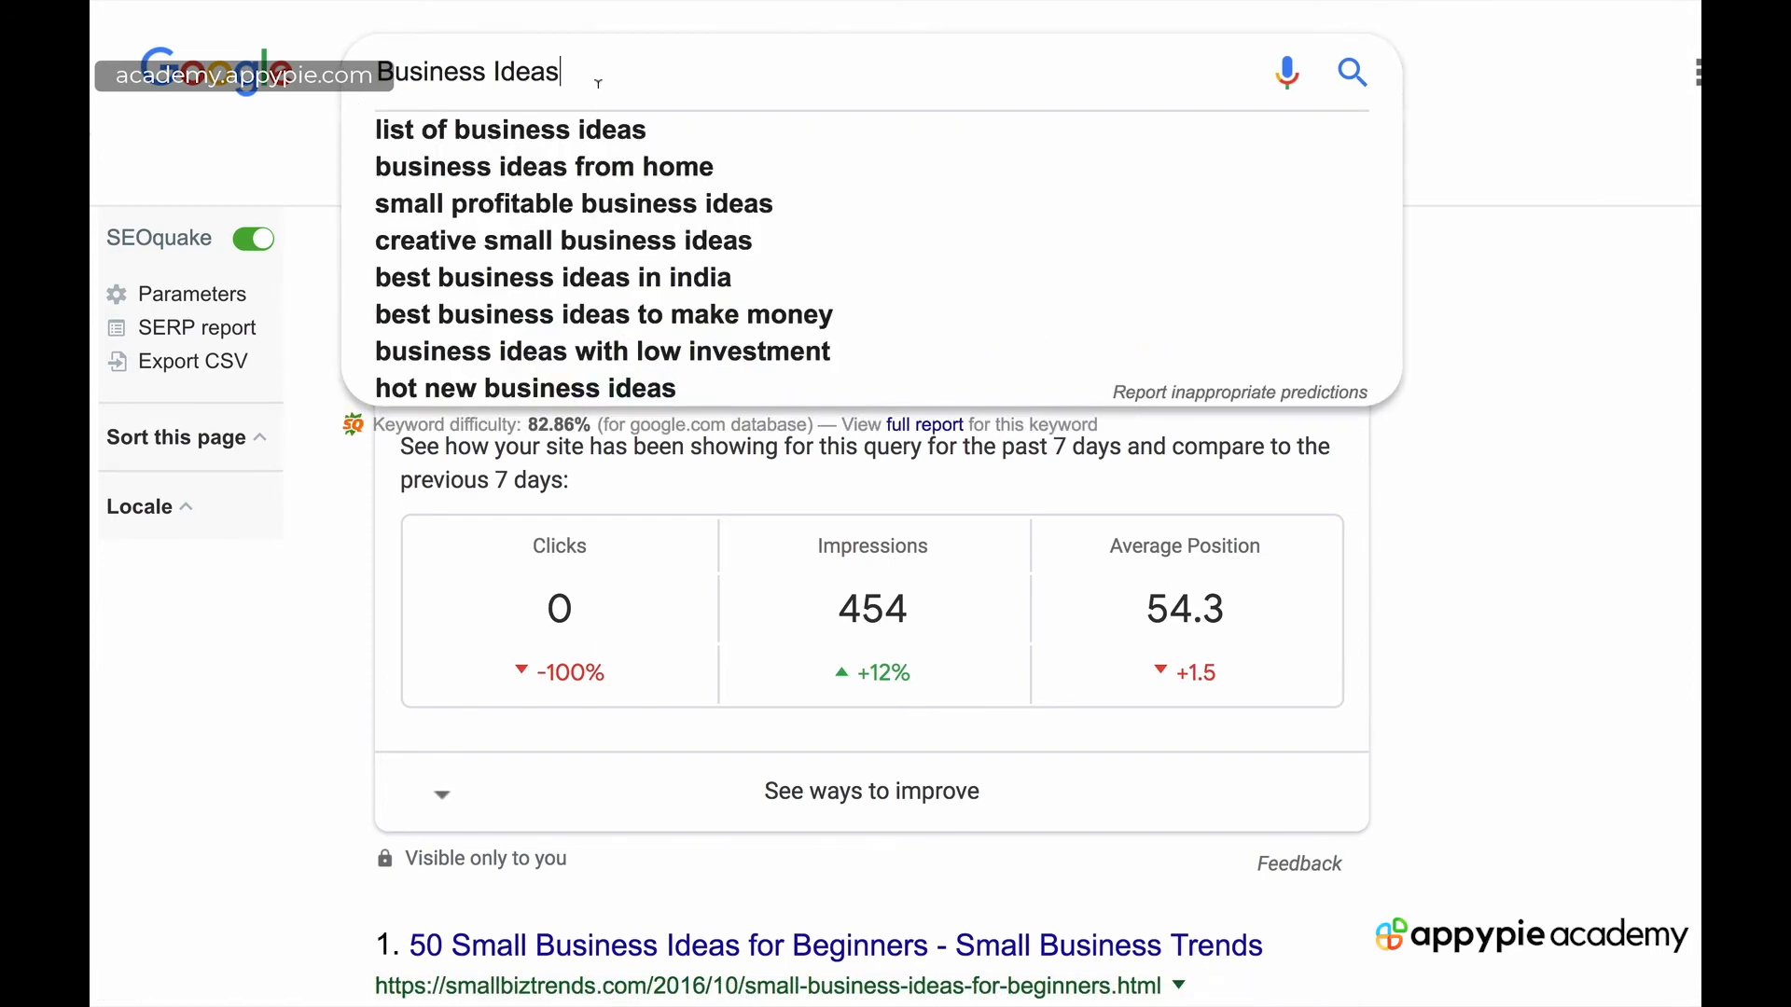
{"action": "key", "text": "Escape"}
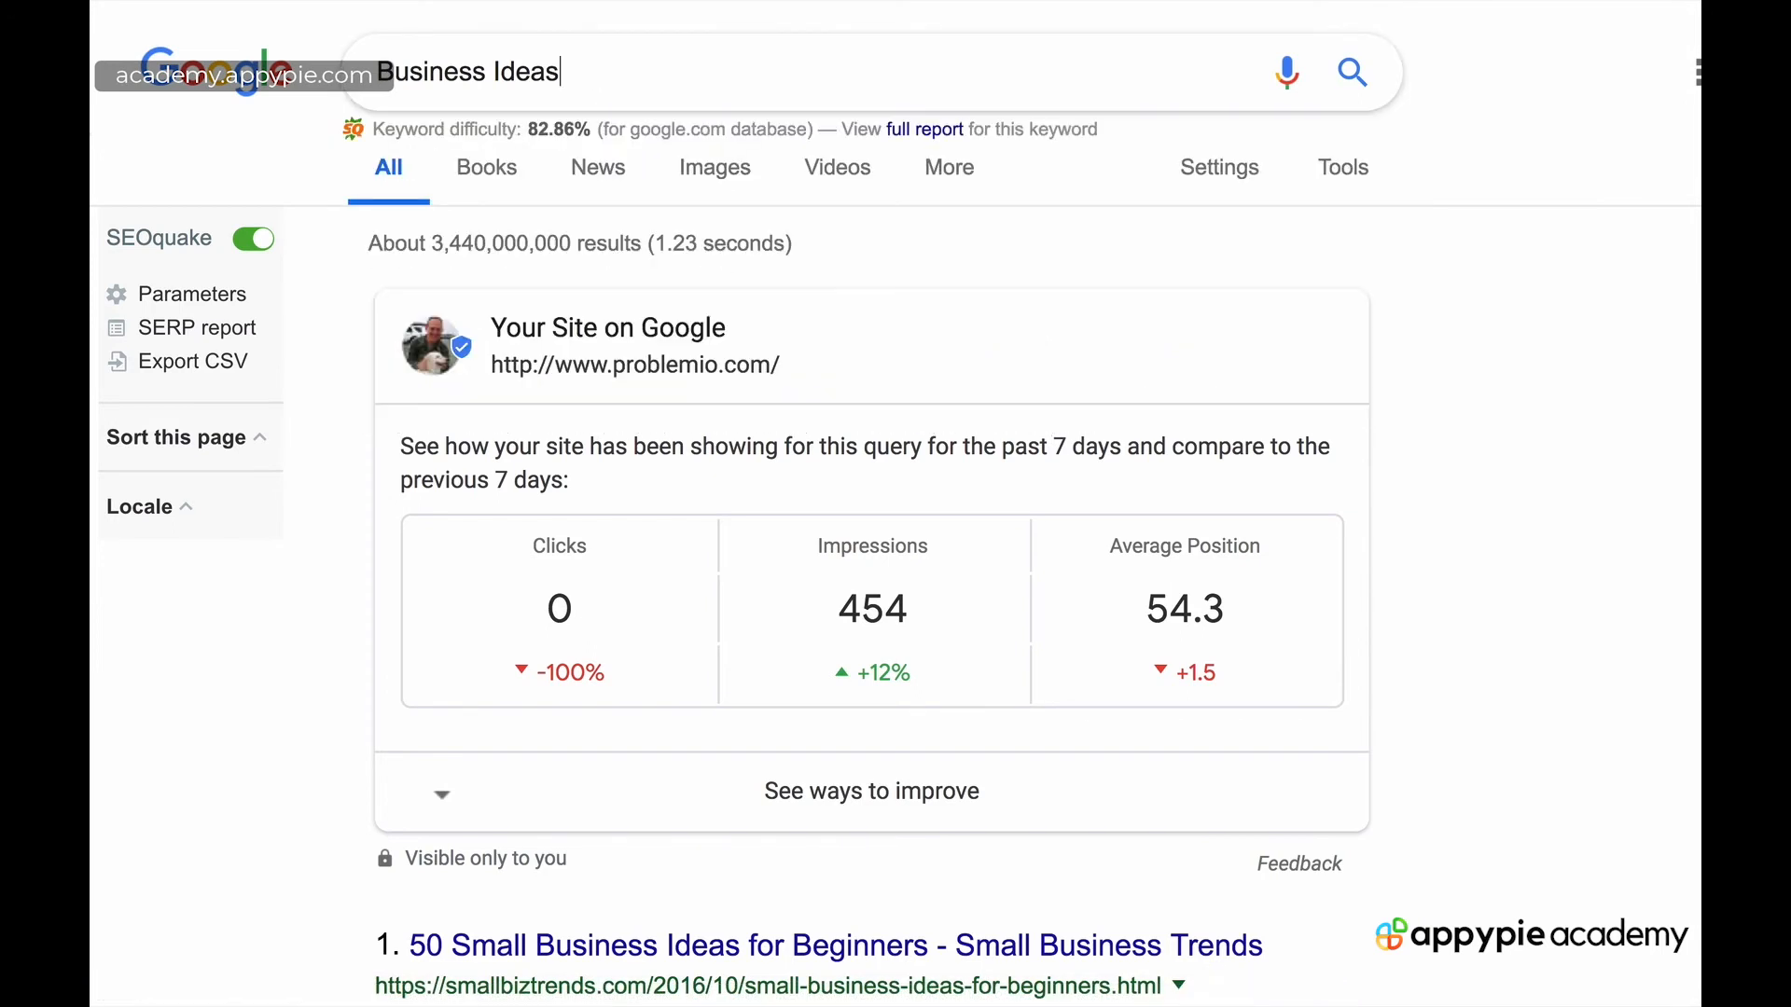
{"action": "scroll", "coordinate": [573, 68], "scroll_direction": "down", "scroll_amount": 1}
{"action": "scroll", "coordinate": [573, 68], "scroll_direction": "up", "scroll_amount": 1}
{"action": "scroll", "coordinate": [603, 288], "scroll_direction": "down", "scroll_amount": 5}
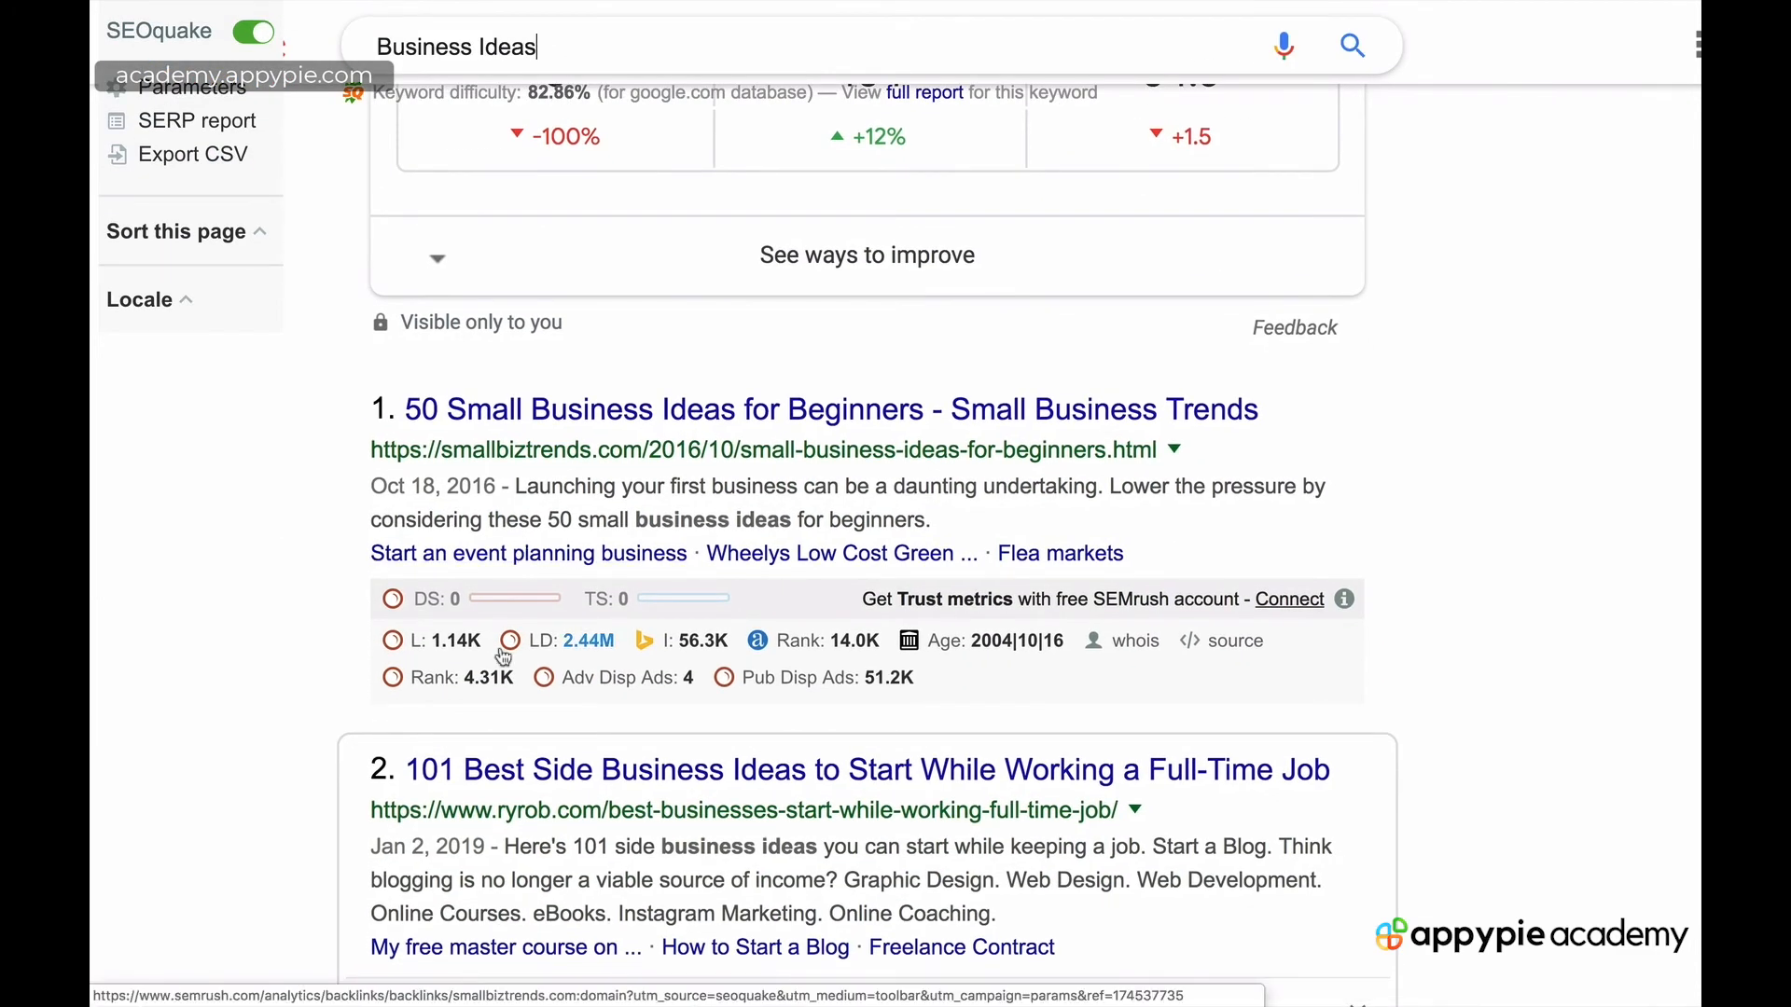
{"action": "scroll", "coordinate": [504, 656], "scroll_direction": "down", "scroll_amount": 2}
{"action": "scroll", "coordinate": [504, 657], "scroll_direction": "down", "scroll_amount": 2}
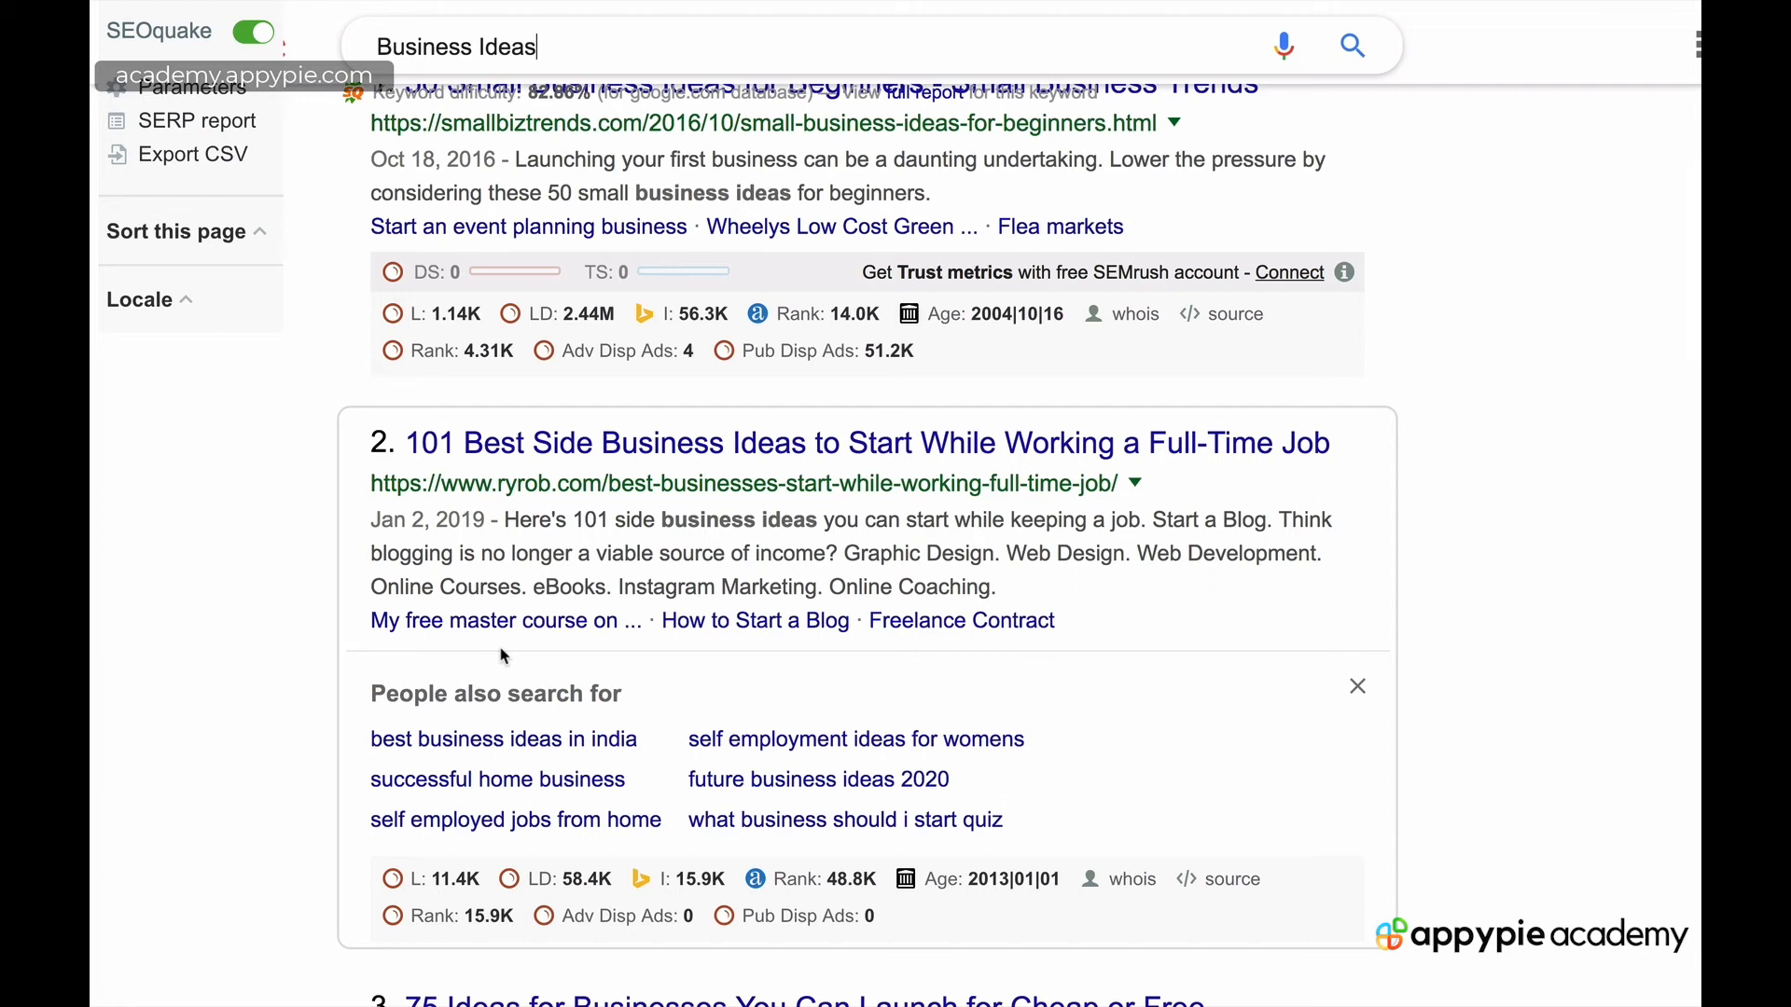
{"action": "scroll", "coordinate": [503, 657], "scroll_direction": "down", "scroll_amount": 1}
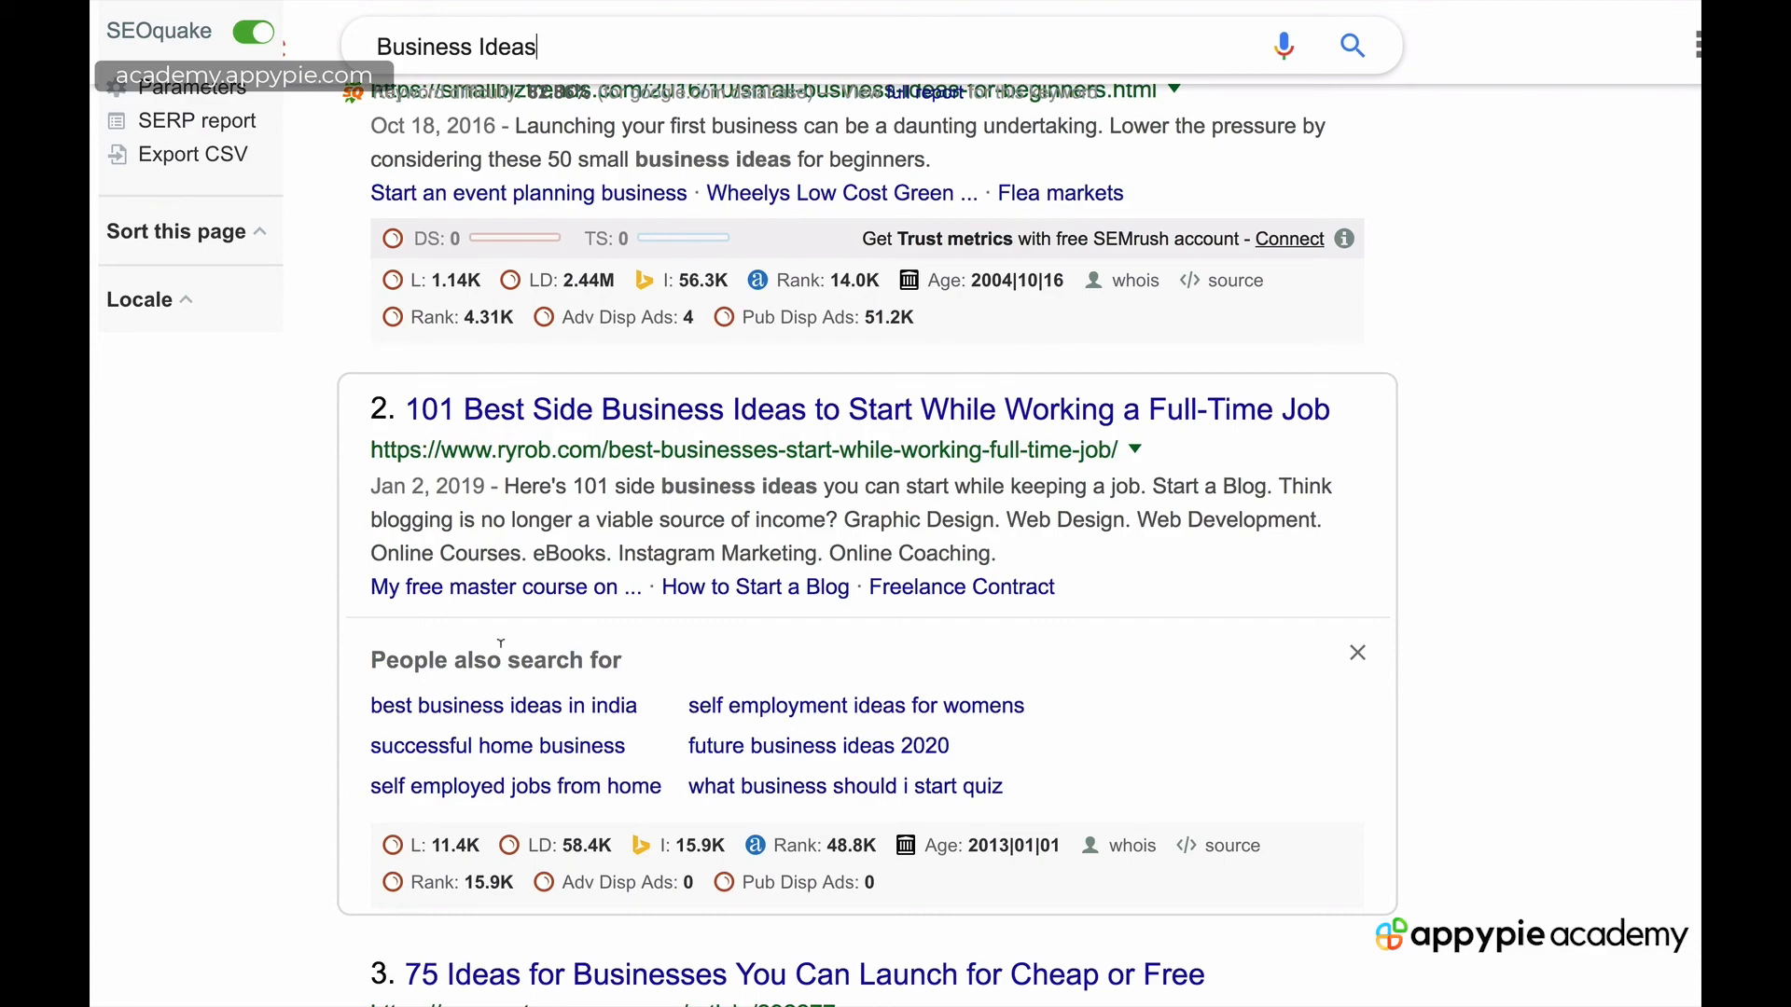
Highlight the "Business Ideas" query in the search box and review the site's own performance card for it
{"action": "scroll", "coordinate": [501, 642], "scroll_direction": "up", "scroll_amount": 4}
{"action": "left_click", "coordinate": [538, 46]}
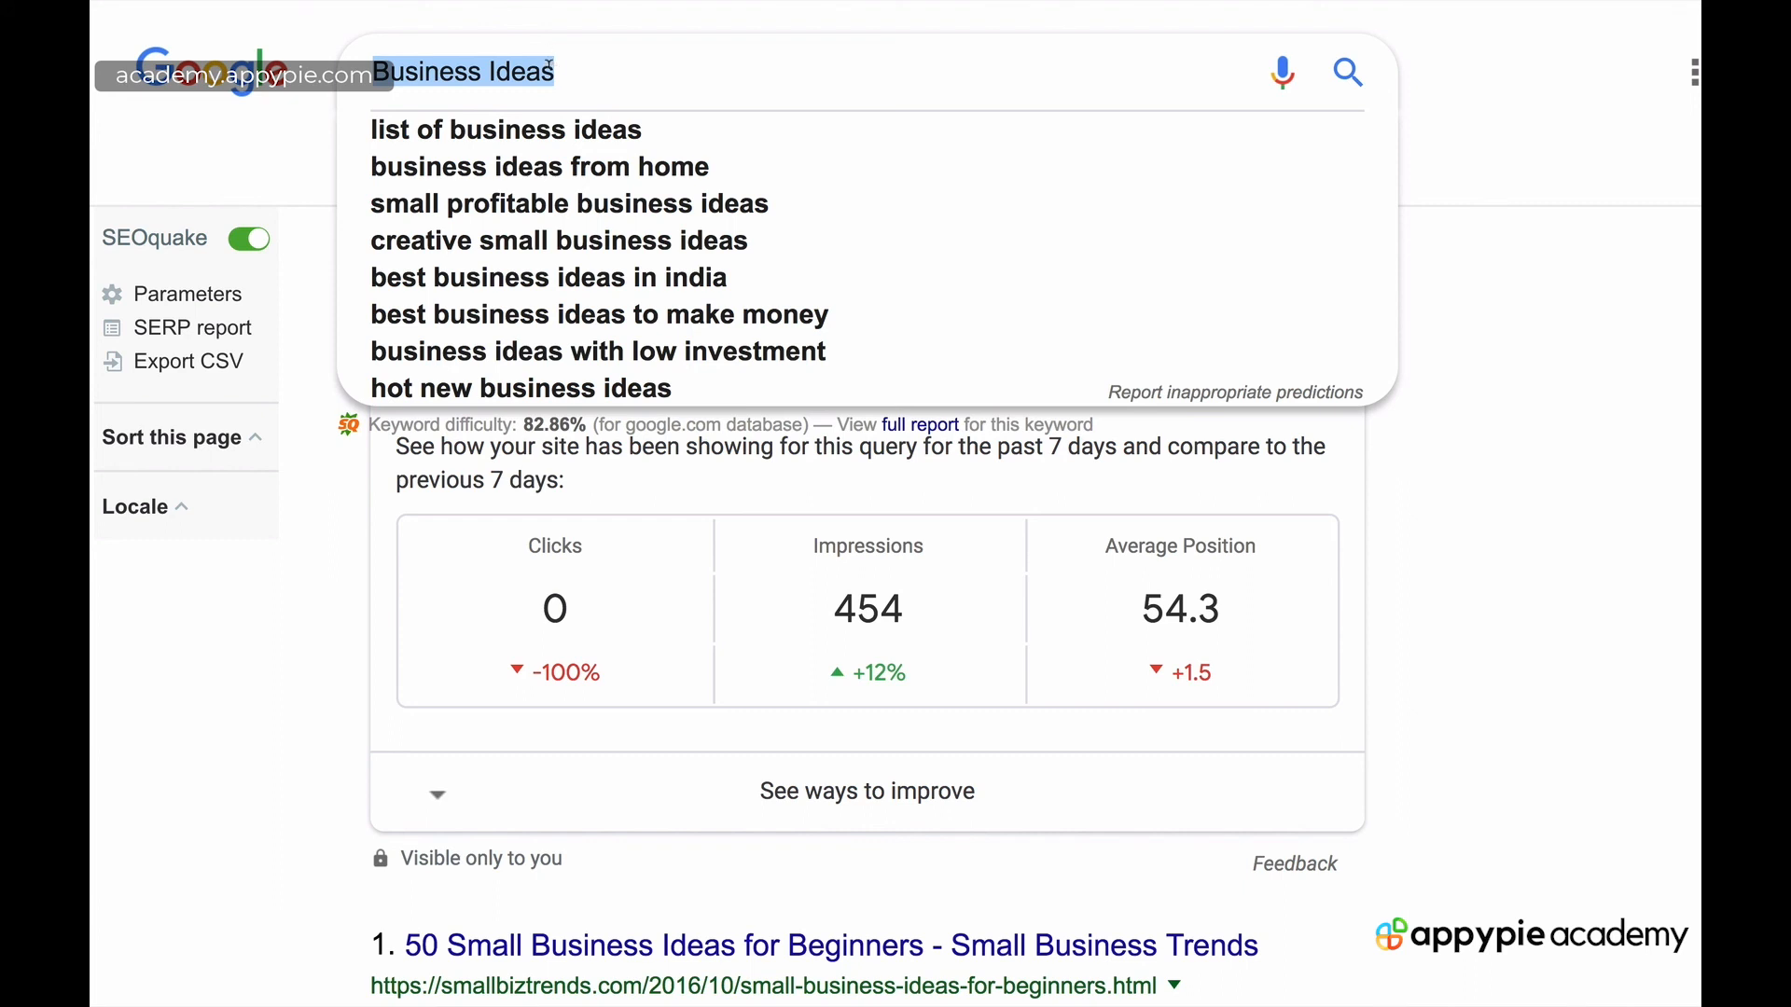
{"action": "left_click", "coordinate": [1483, 495]}
{"action": "scroll", "coordinate": [1486, 494], "scroll_direction": "down", "scroll_amount": 3}
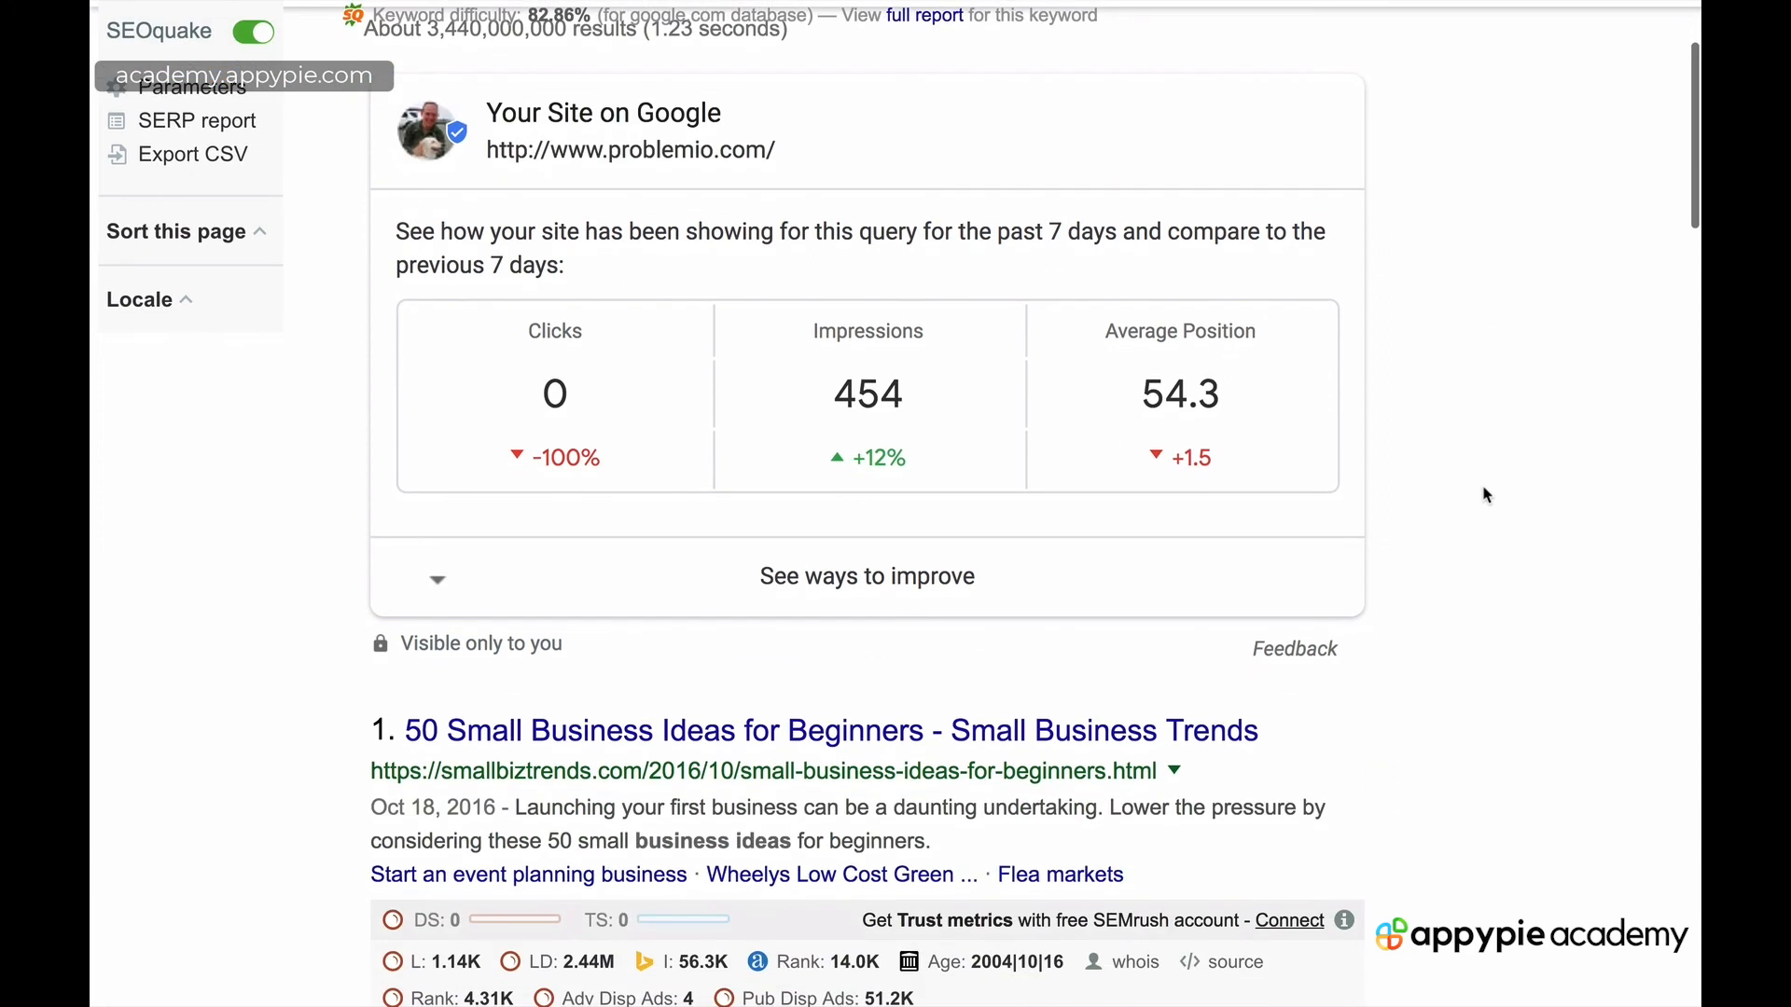